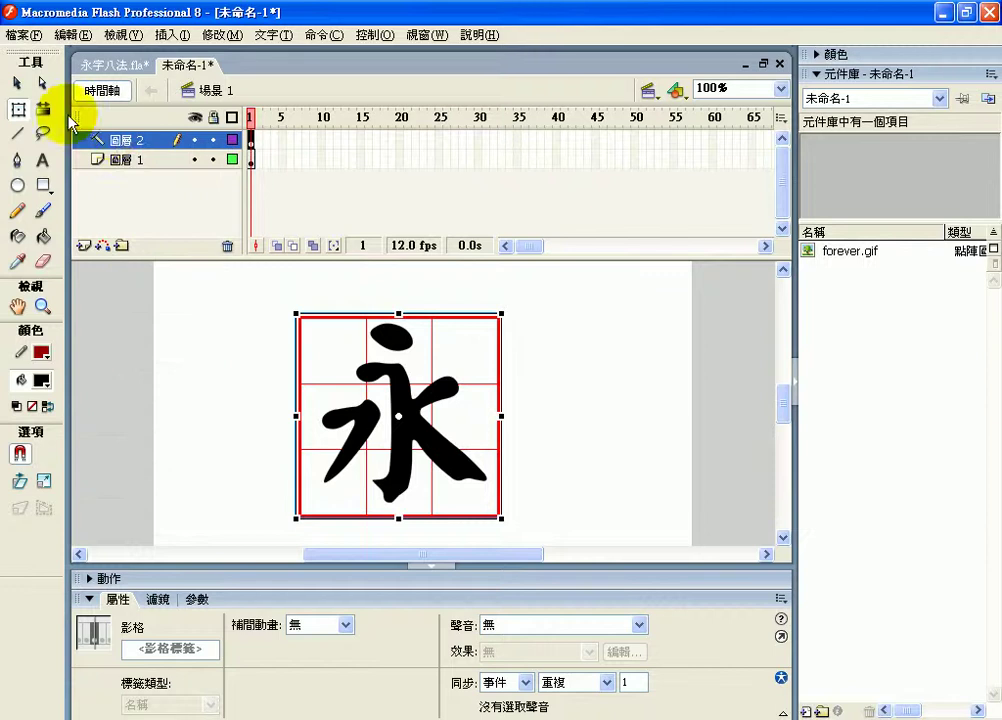
- Add a new layer above 圖層 2 and copy the 永 text from 圖層 2
left_click(84, 245)
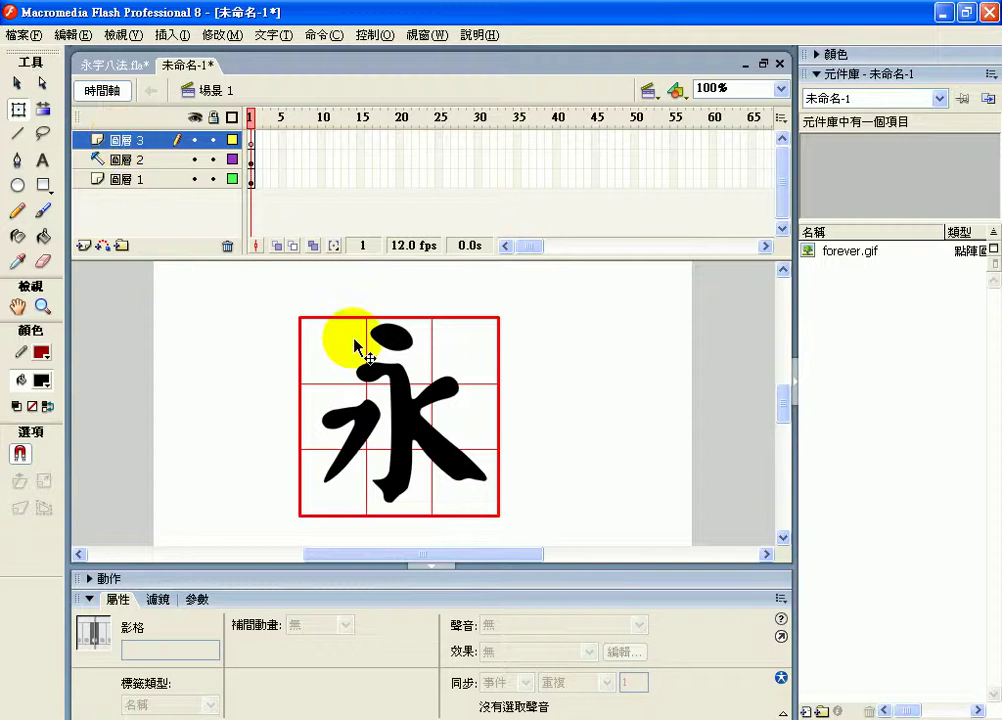
left_click(403, 360)
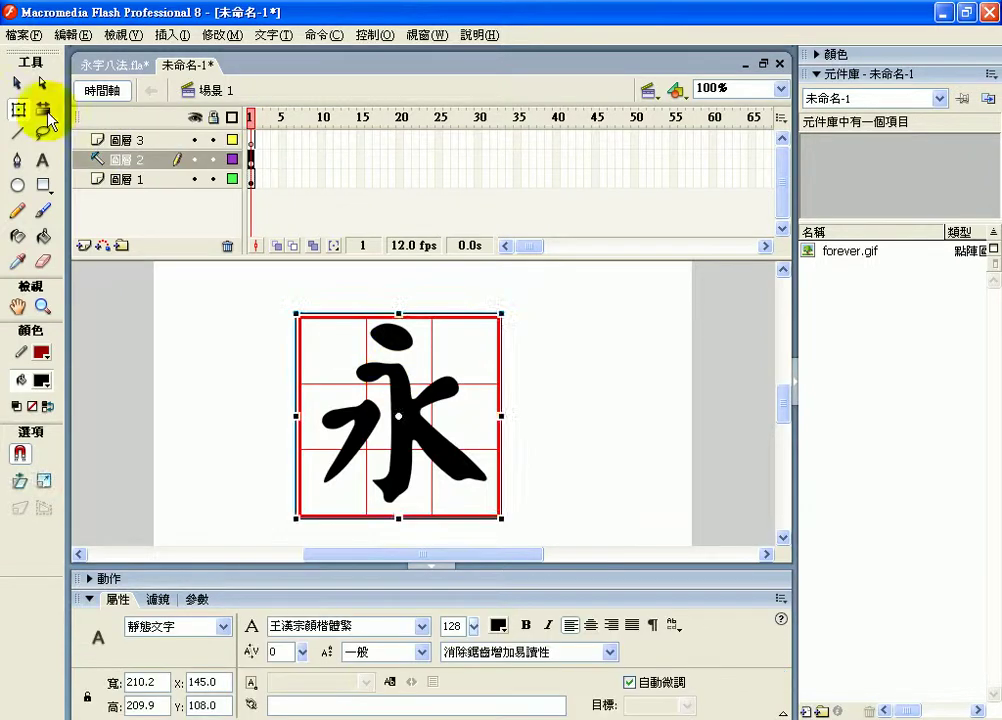
left_click(18, 84)
left_click(72, 35)
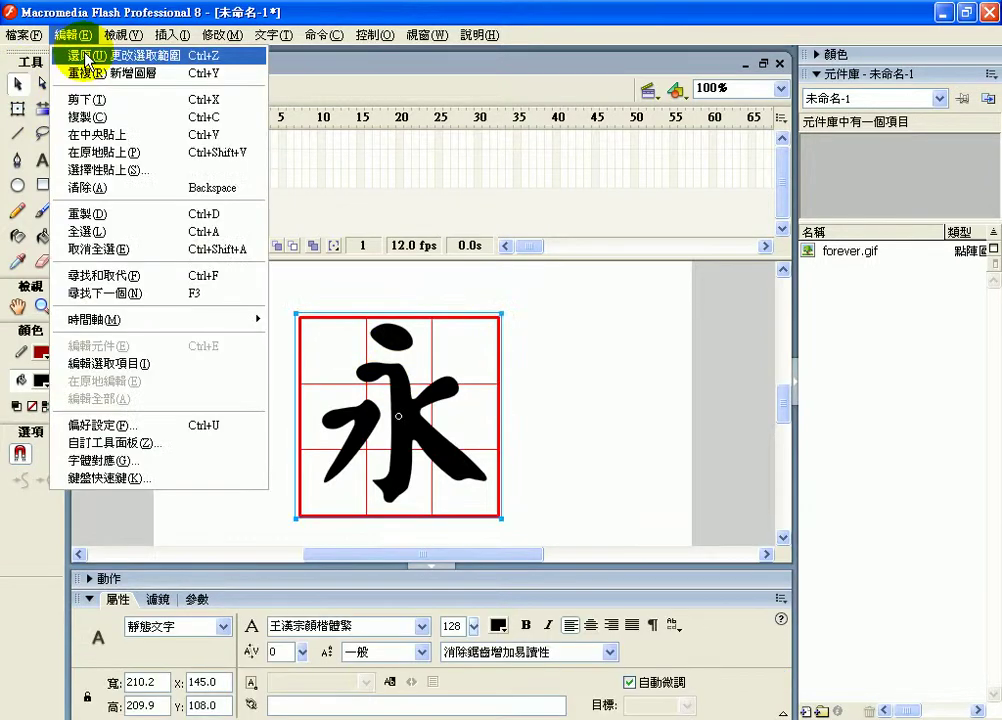
left_click(88, 56)
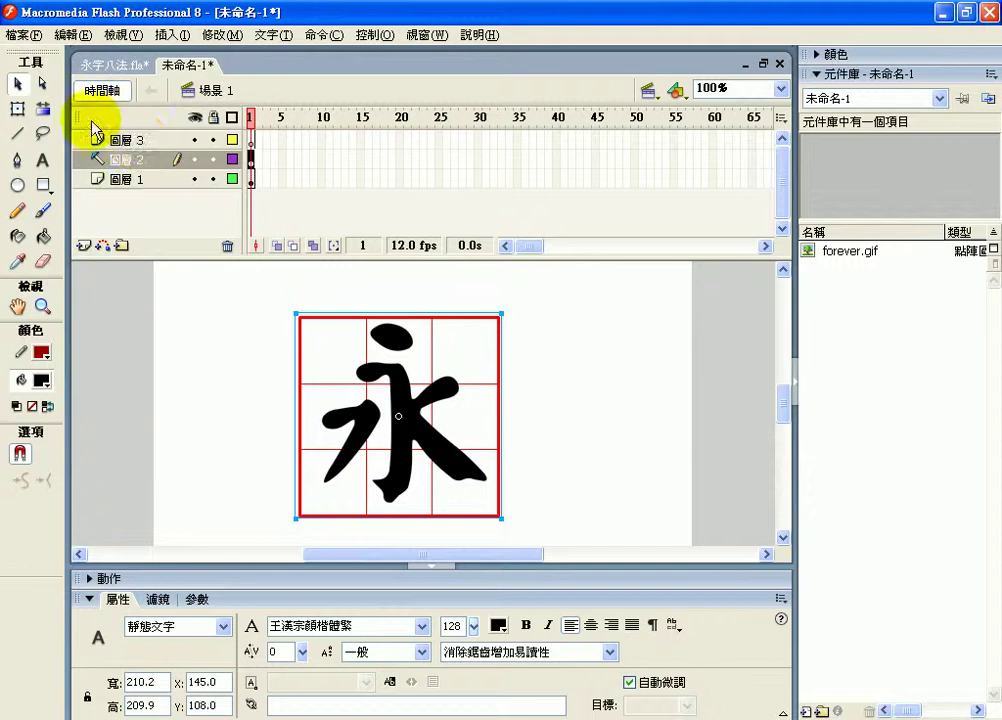
- Paste the copied 永 text in place on 圖層 3
left_click(152, 146)
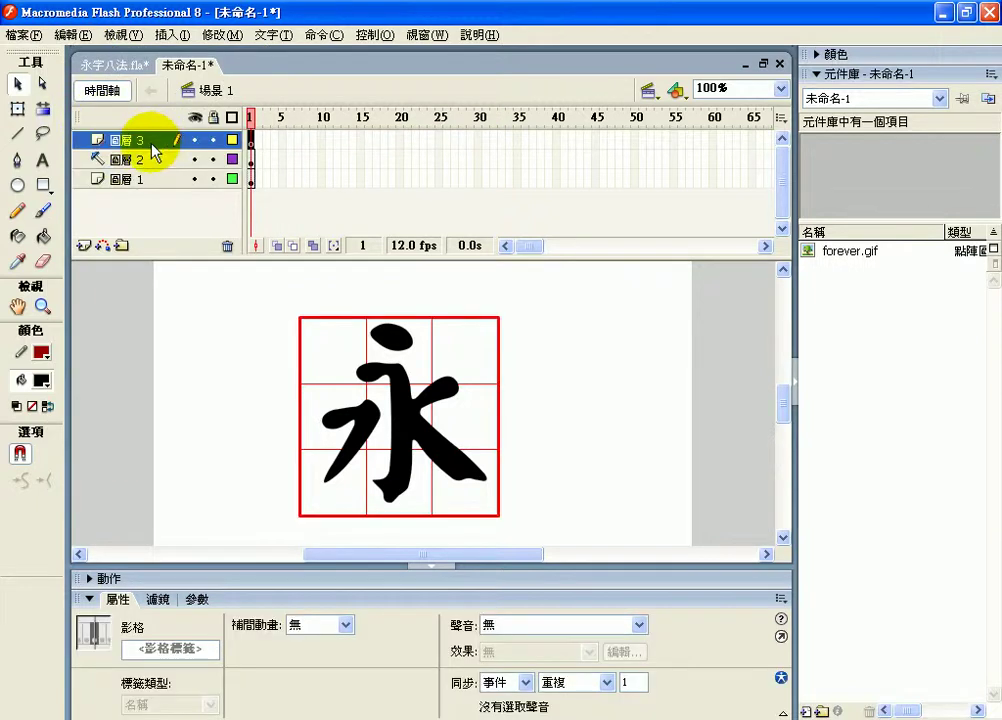
left_click(74, 35)
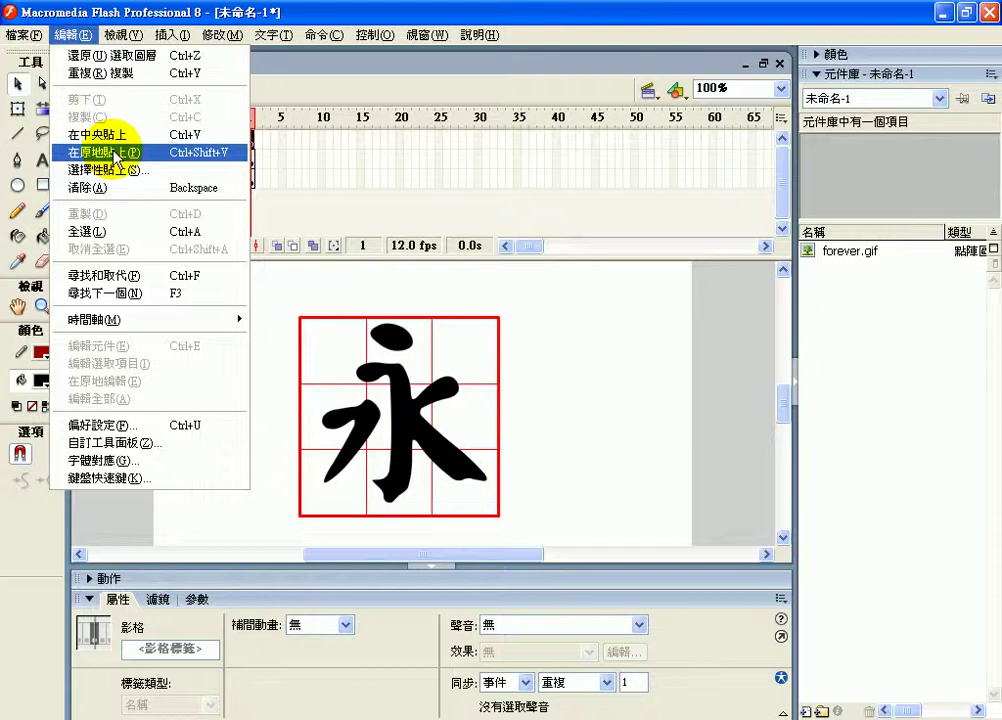
left_click(205, 153)
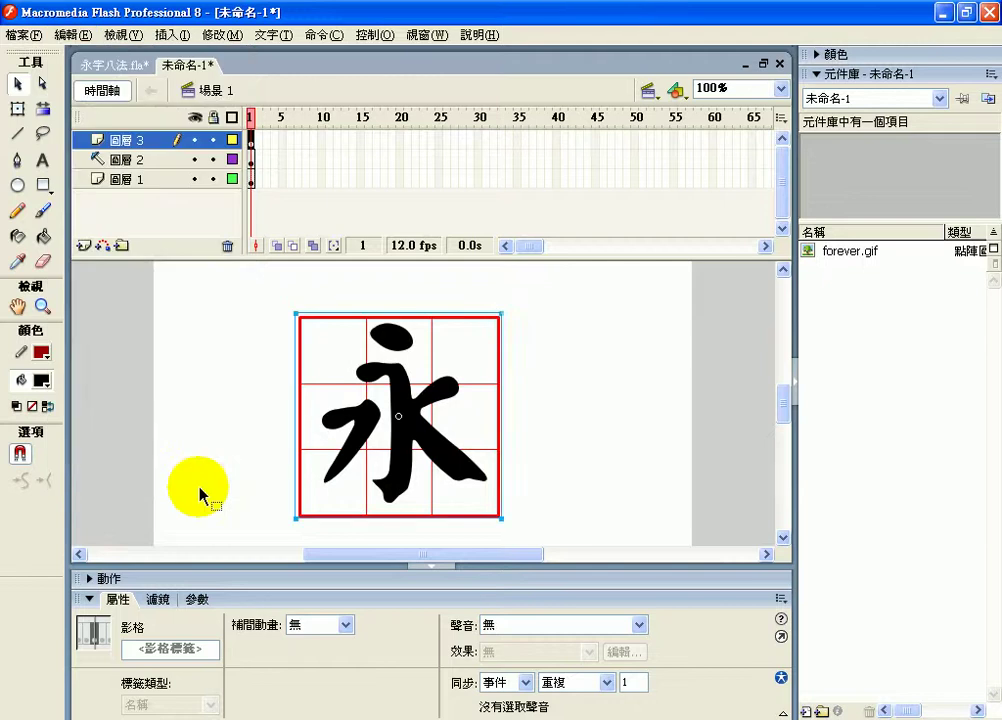
- Hide 圖層 3 while switching 圖層 2 to outline display, and show 圖層 3 again
left_click(195, 140)
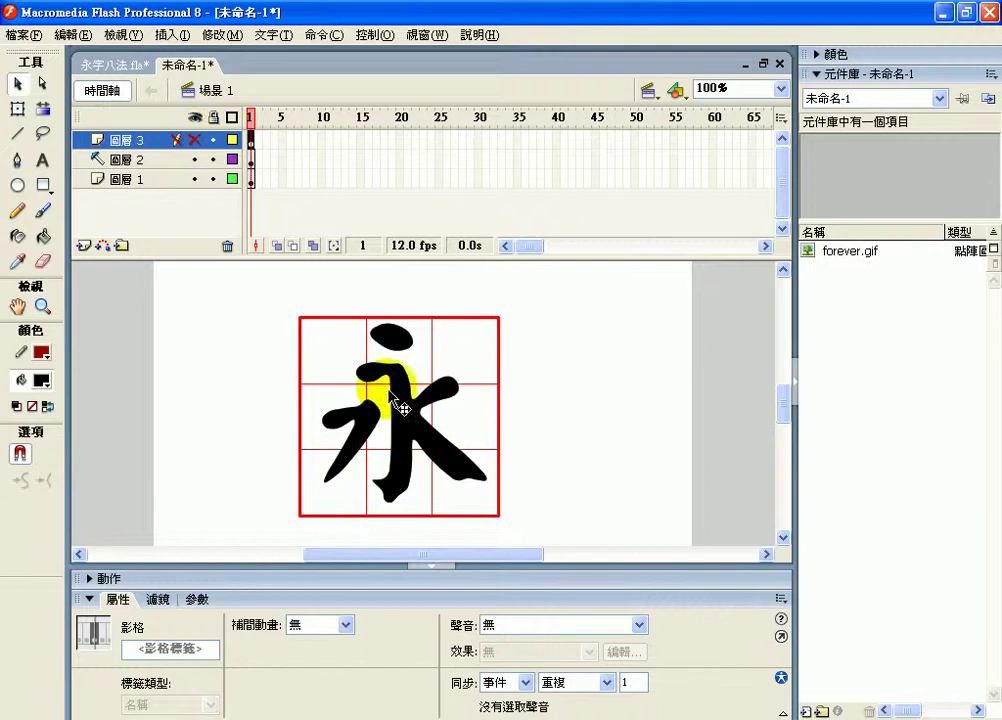
left_click(233, 160)
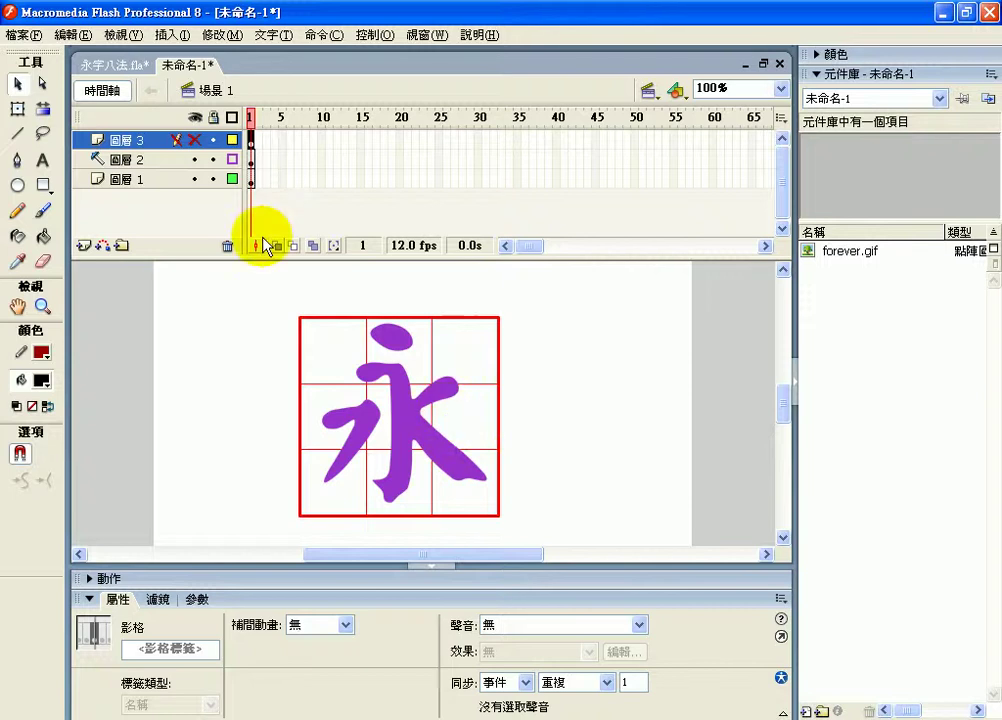
left_click(194, 140)
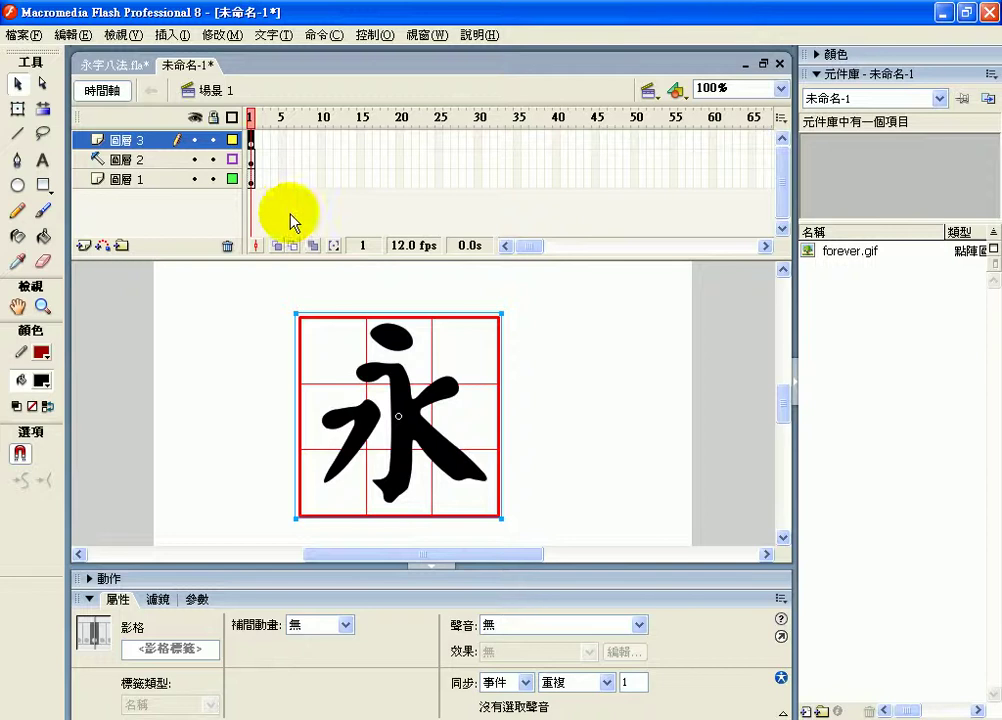
- Draw a black circle about 73 px wide with a dark red outline beside the 永 character on 圖層 3
left_click(48, 165)
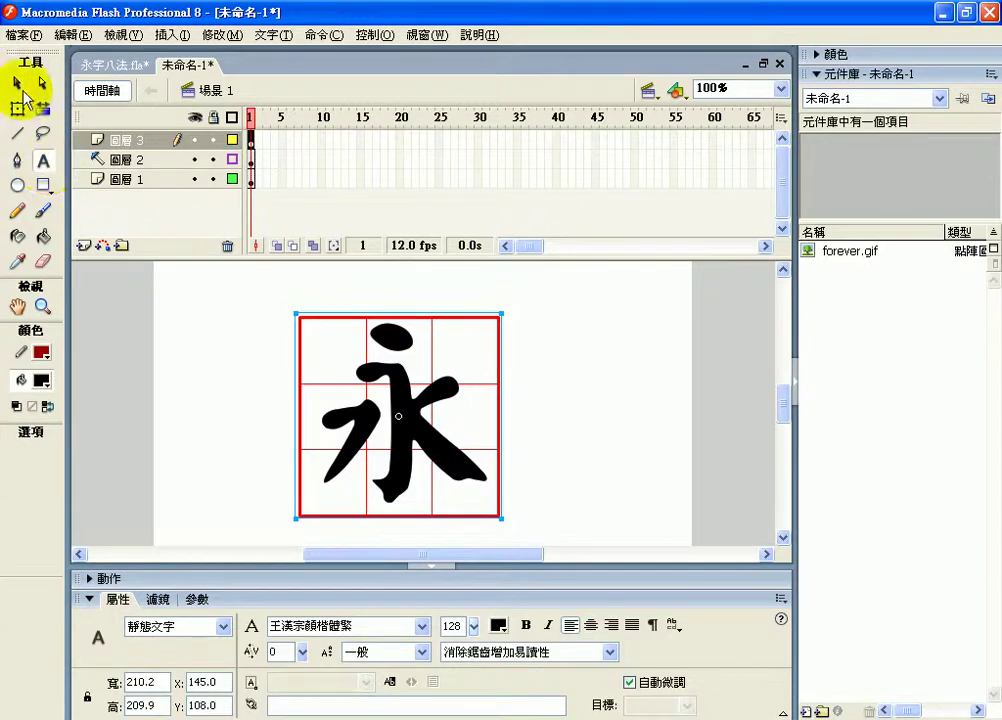
key("o")
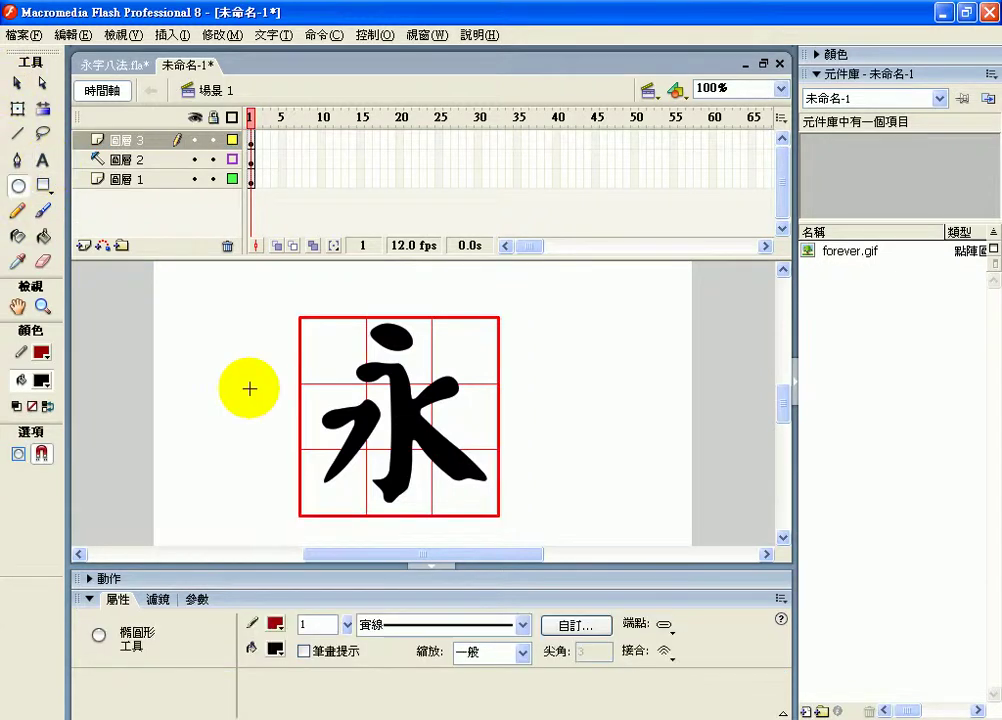
left_click_drag(200, 334, 271, 404)
key("v")
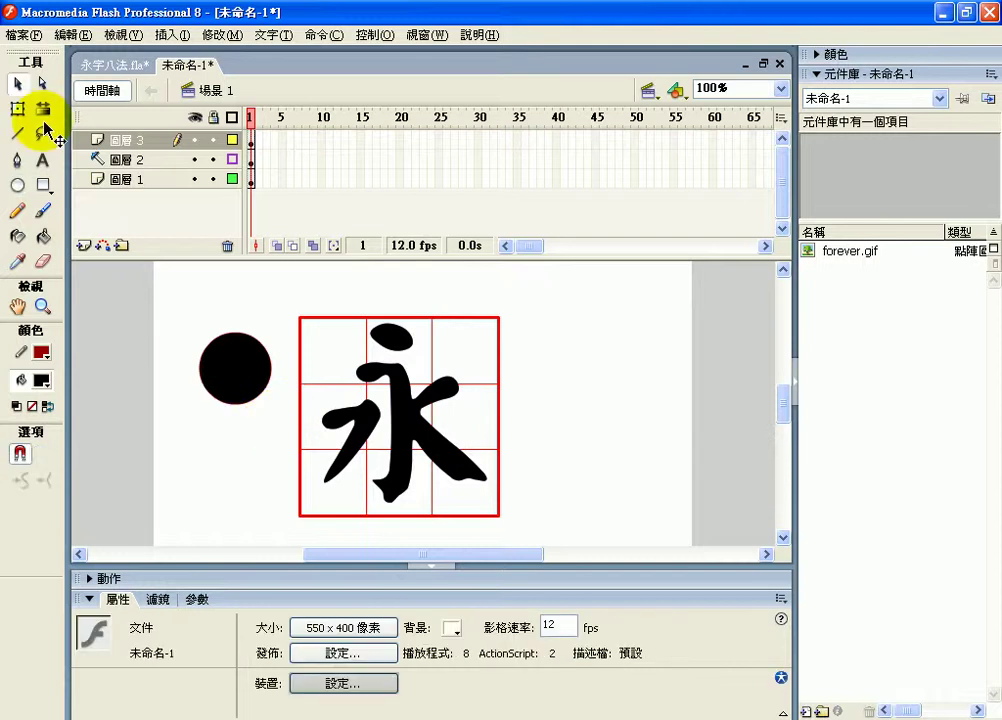
- Move the 永 text over the circle and back into the grid, and select the circle's fill for comparison
left_click(407, 420)
left_click_drag(406, 420, 226, 384)
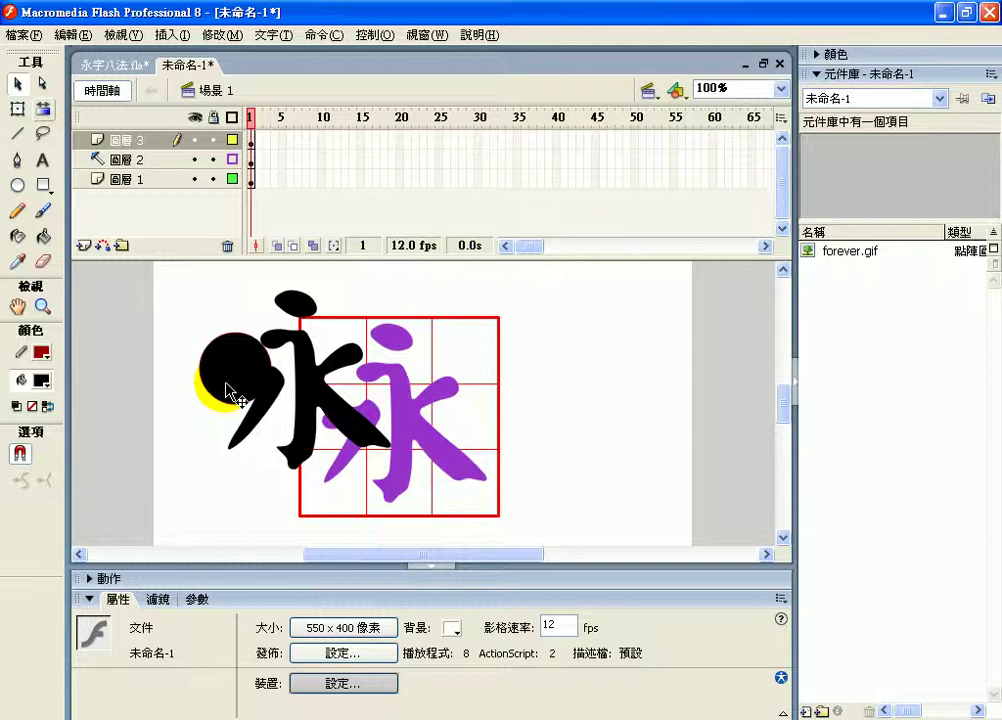
left_click_drag(226, 385, 356, 429)
left_click(258, 395)
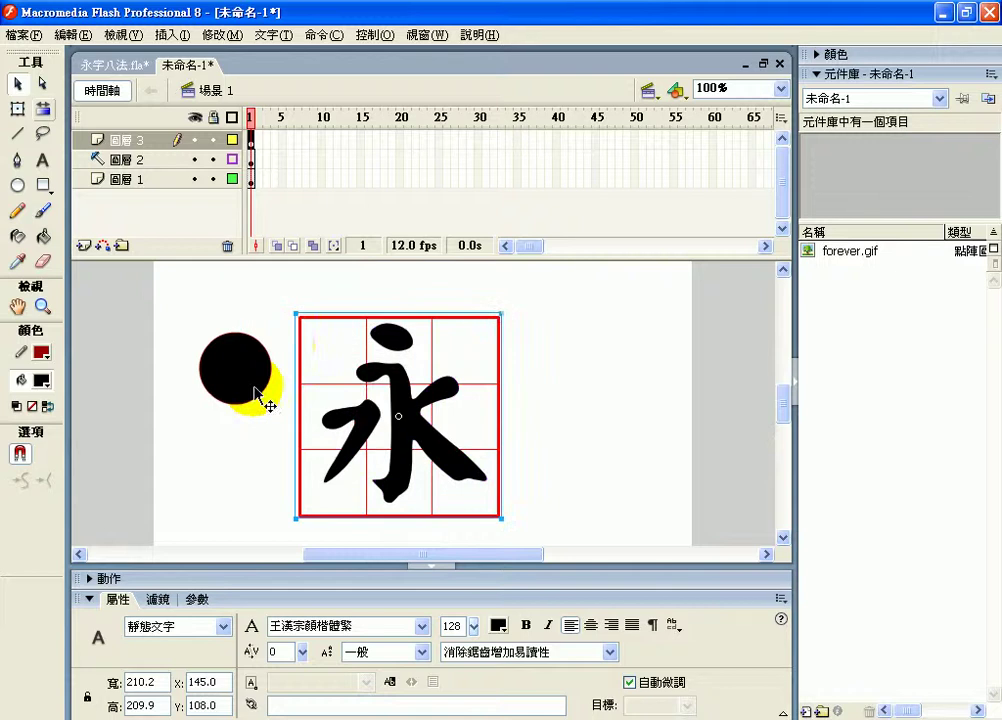
left_click_drag(256, 391, 286, 346)
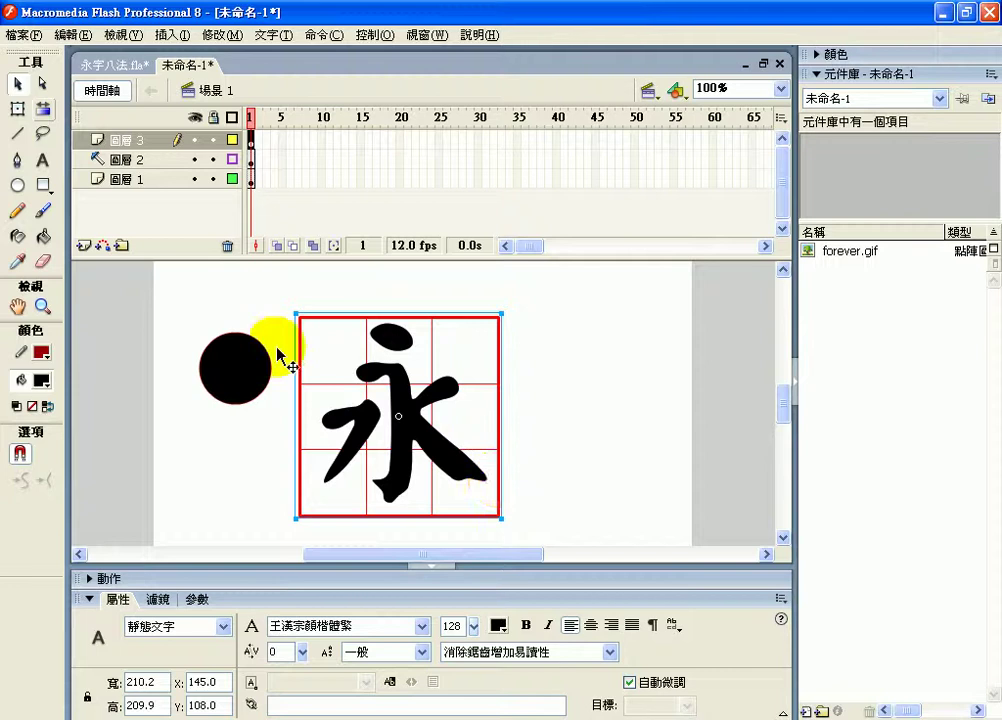
left_click(250, 370)
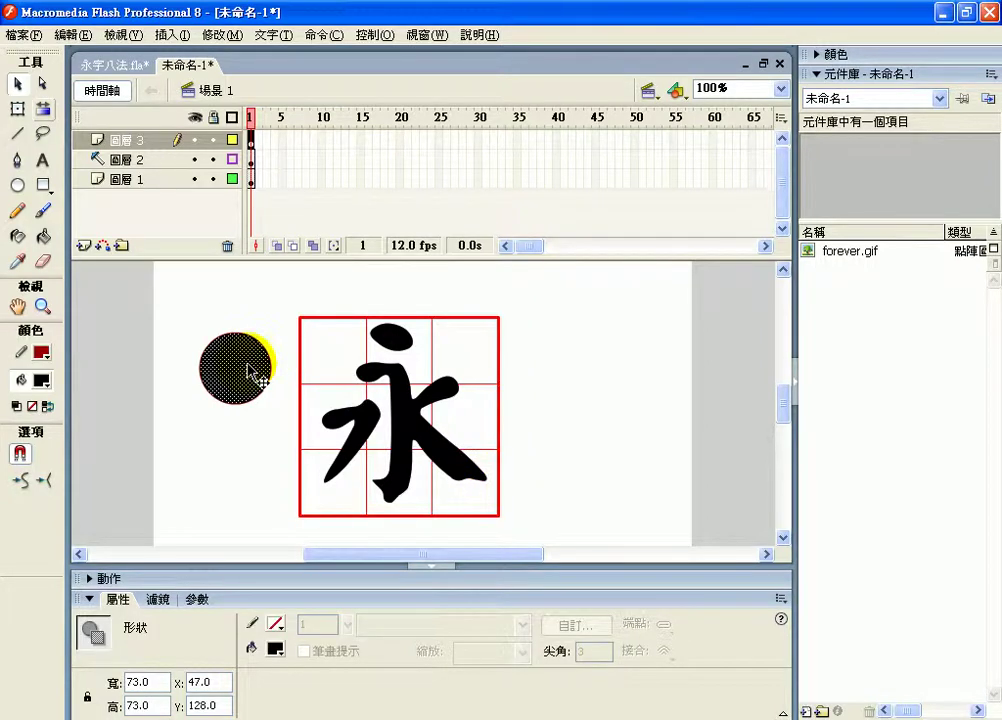
- Draw a black square about 91 px wide overlapping the circle and move its fill below its outline
left_click(43, 186)
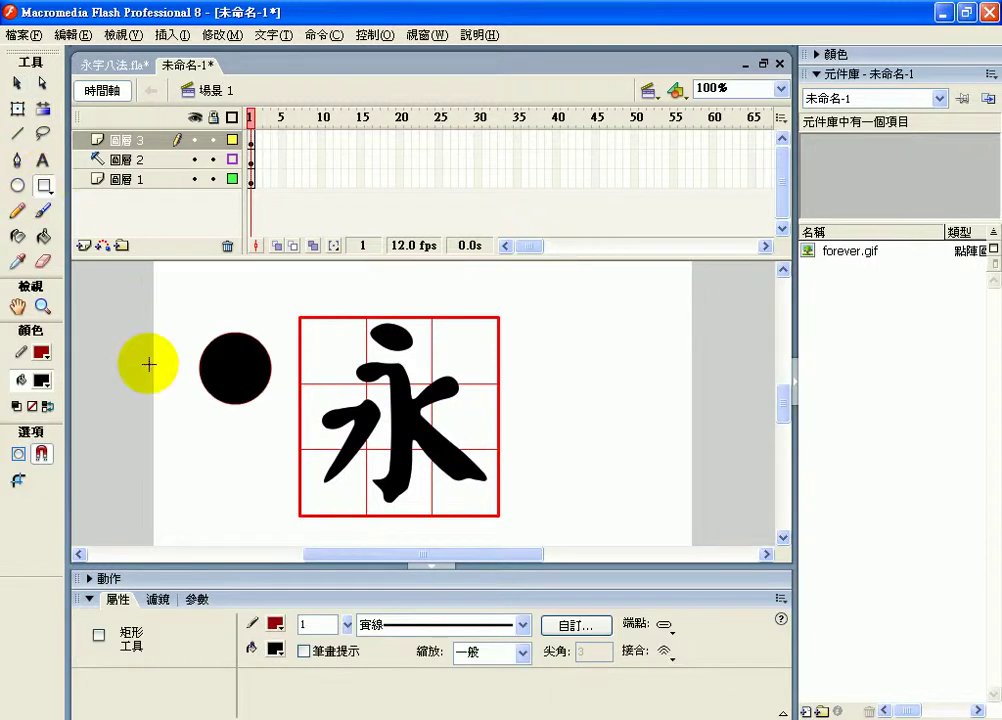
left_click_drag(236, 454, 149, 364)
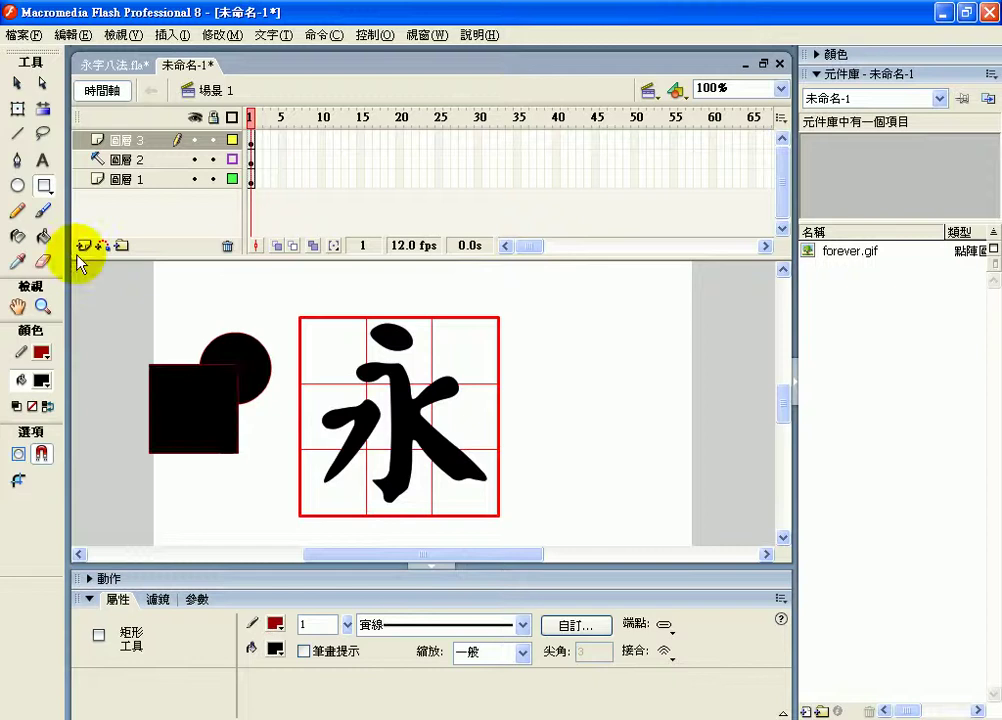
key("v")
left_click(184, 430)
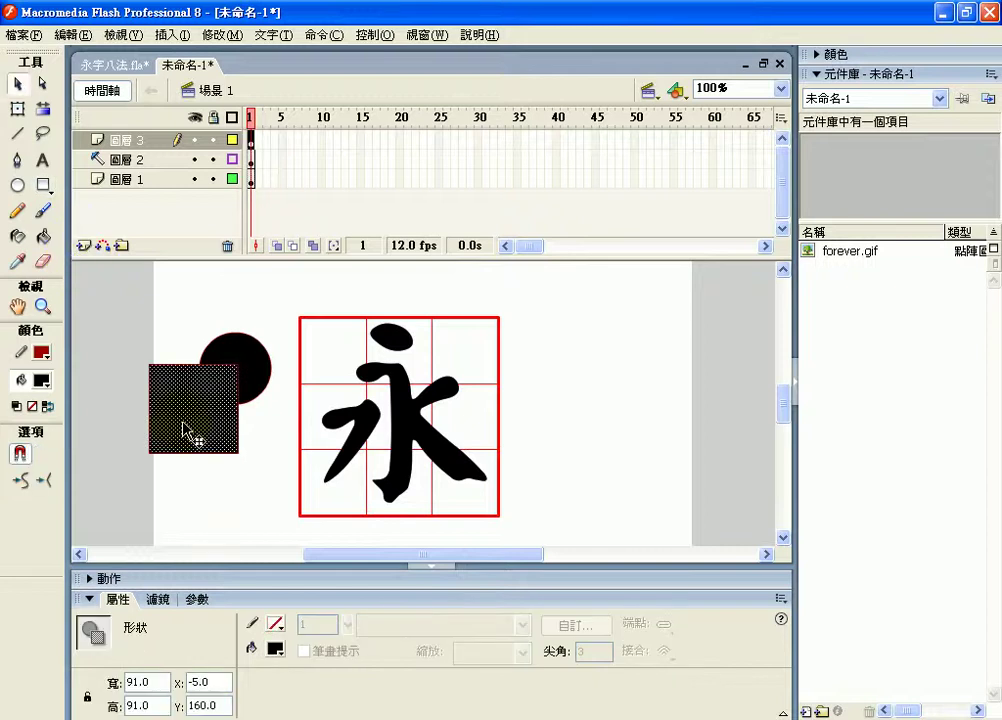
left_click_drag(180, 410, 186, 505)
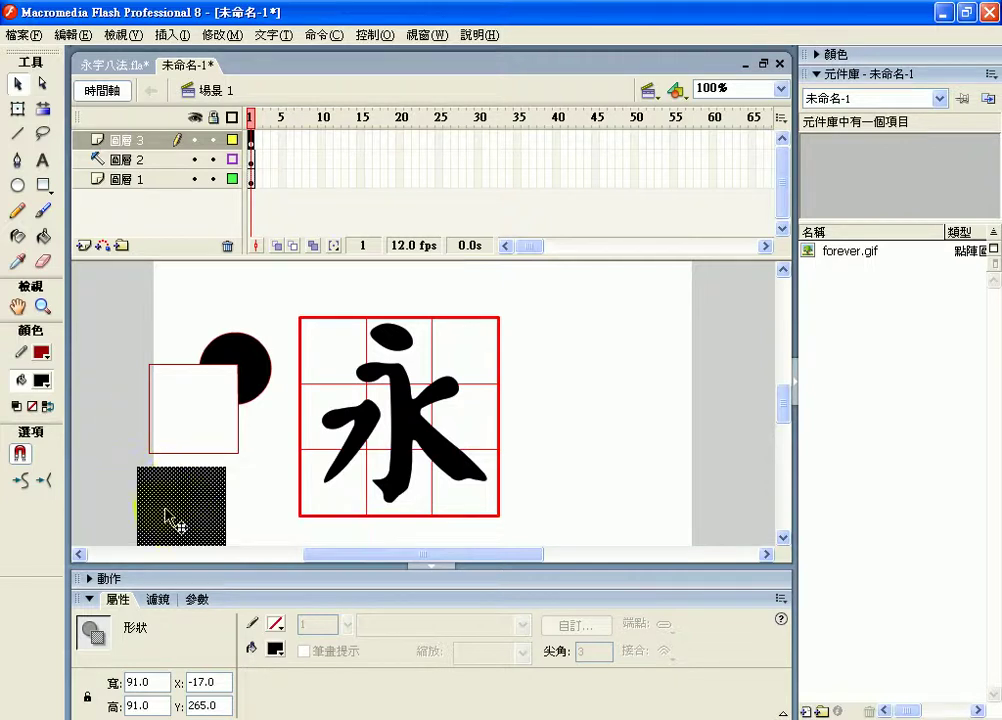
left_click(208, 450)
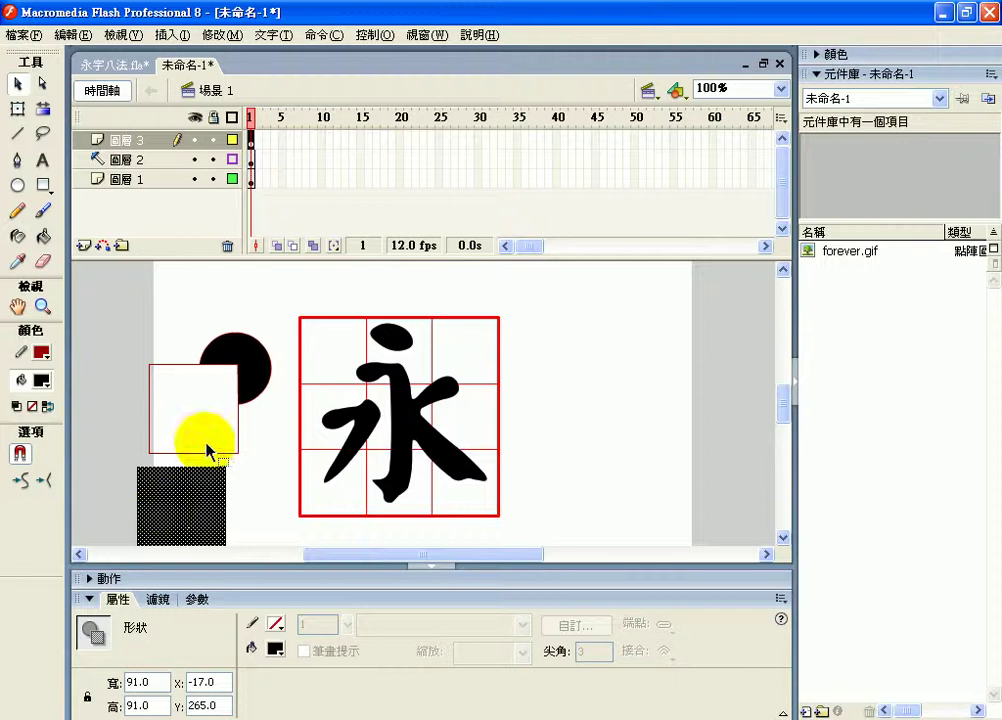
- Move the 永 text over the cut circle and square, and undo that move
left_click(377, 404)
left_click(409, 412)
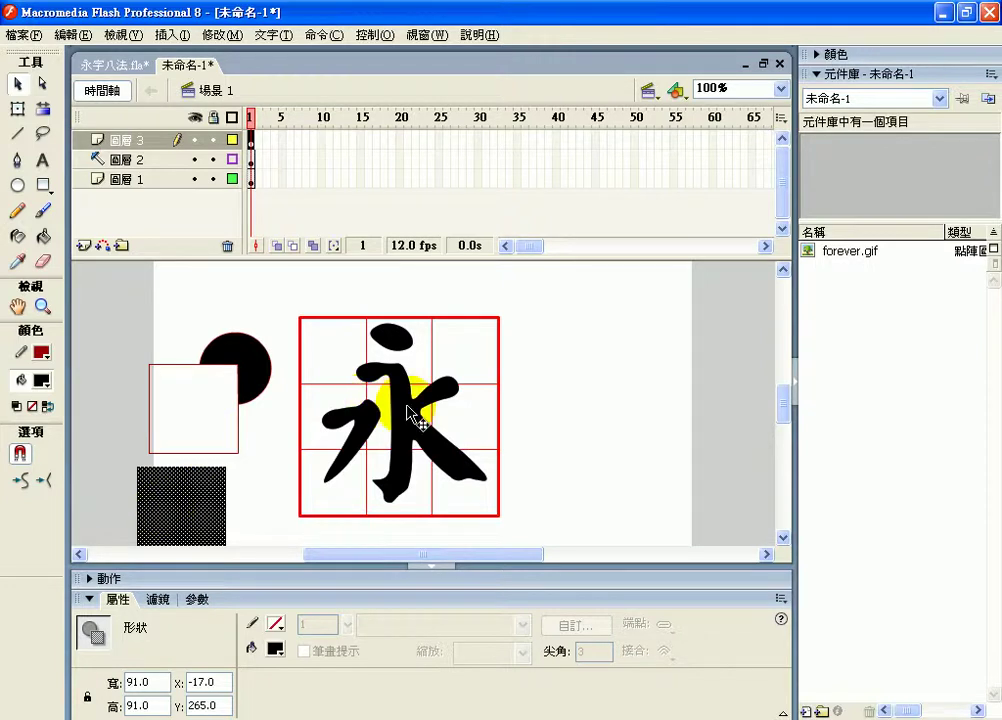
left_click(318, 388)
left_click_drag(318, 390, 311, 392)
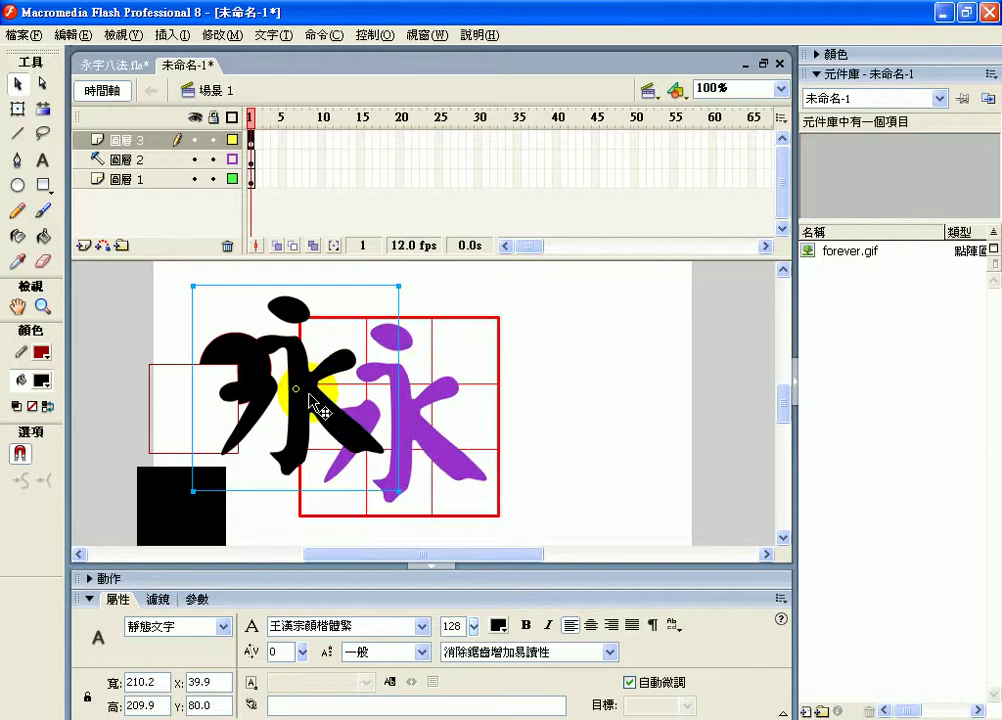
key("ctrl+z")
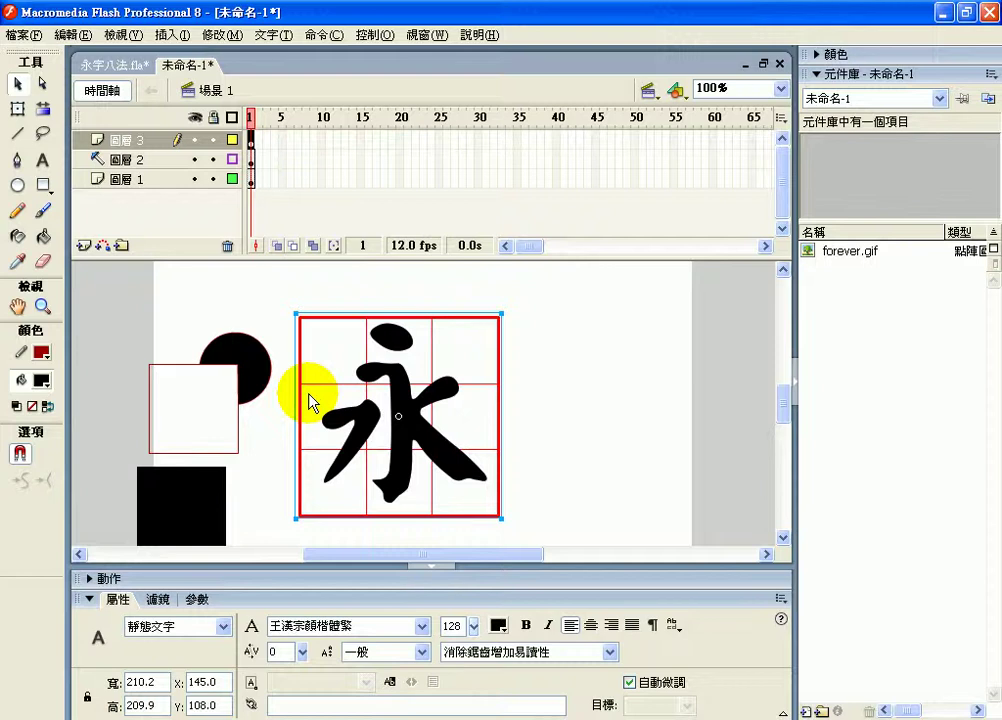
- Draw a circle about 129.5 px wide over the shapes with object drawing enabled, and move it to the other side of the character
left_click(19, 186)
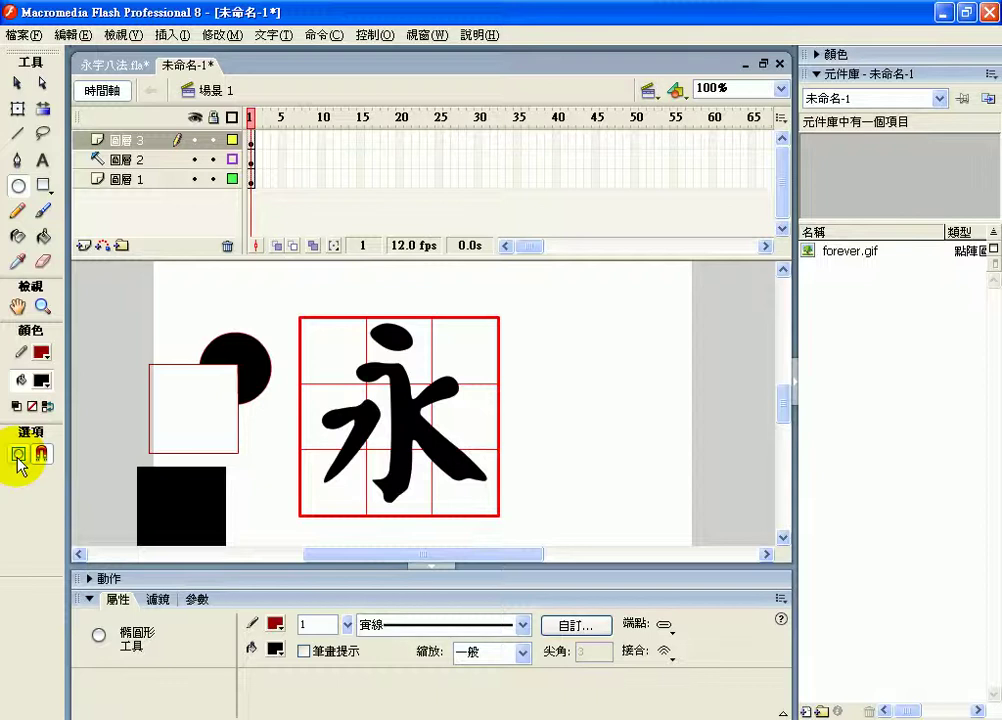
left_click(18, 455)
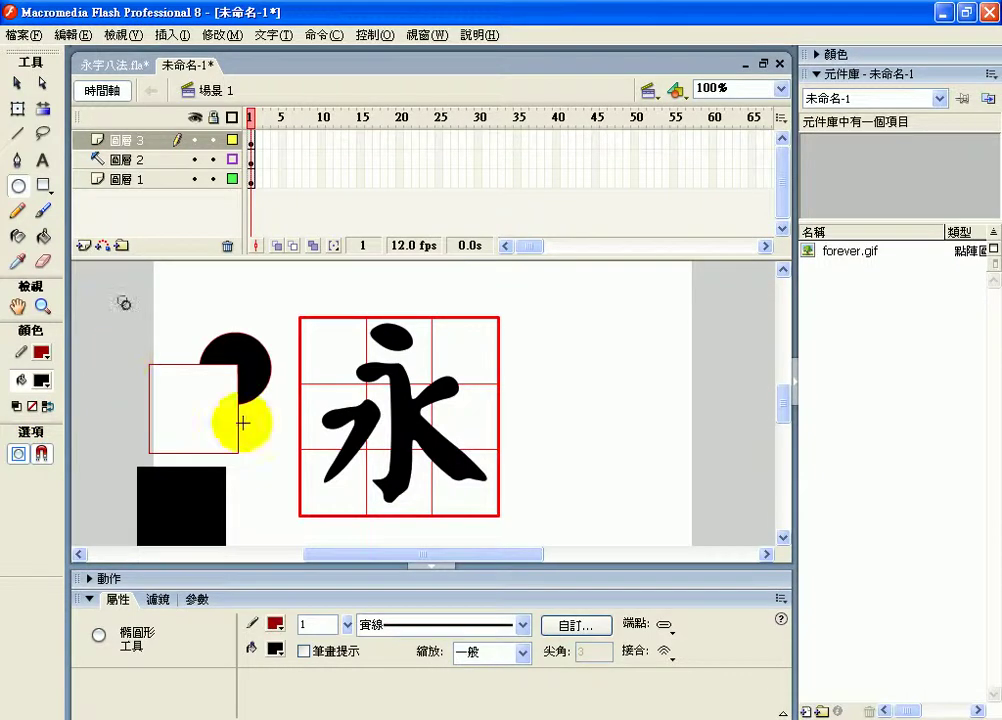
left_click_drag(120, 298, 244, 421)
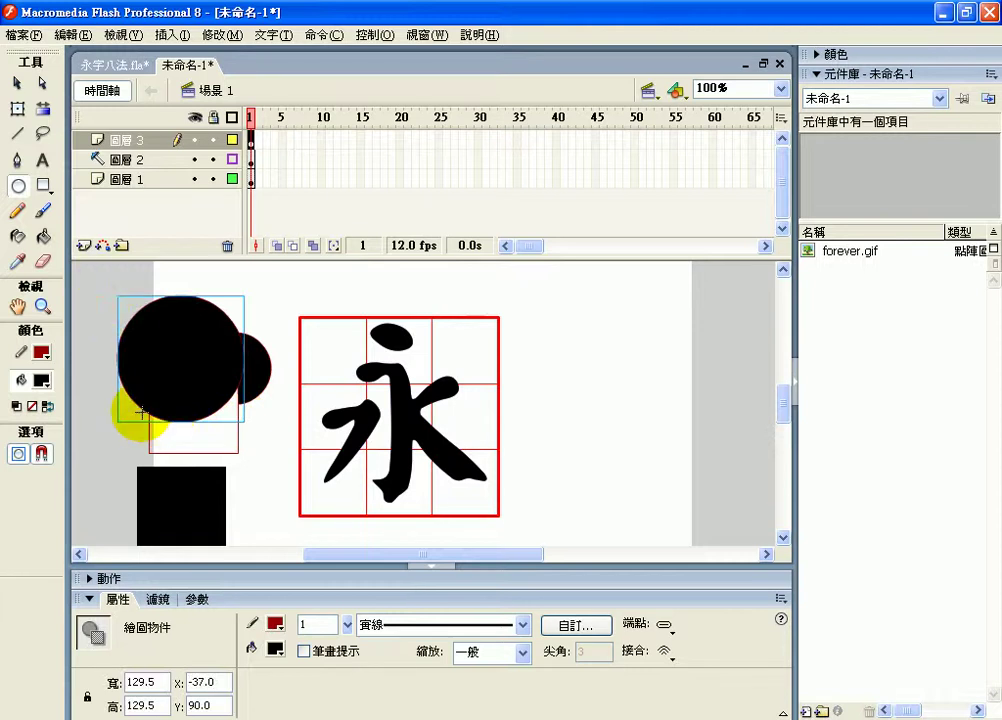
key("v")
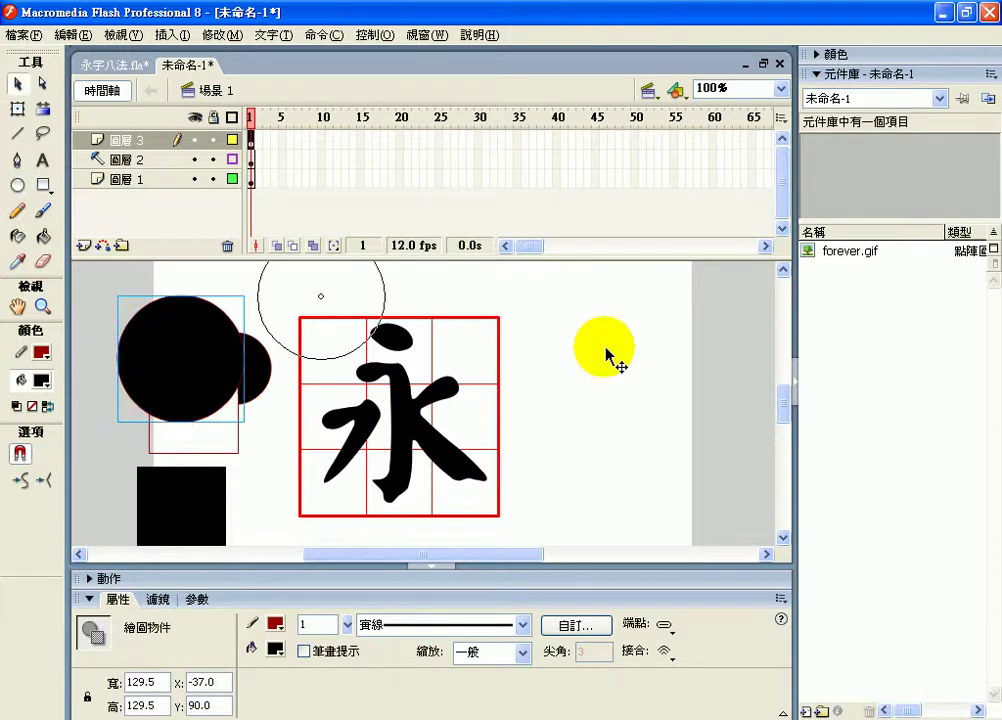
left_click_drag(606, 349, 606, 350)
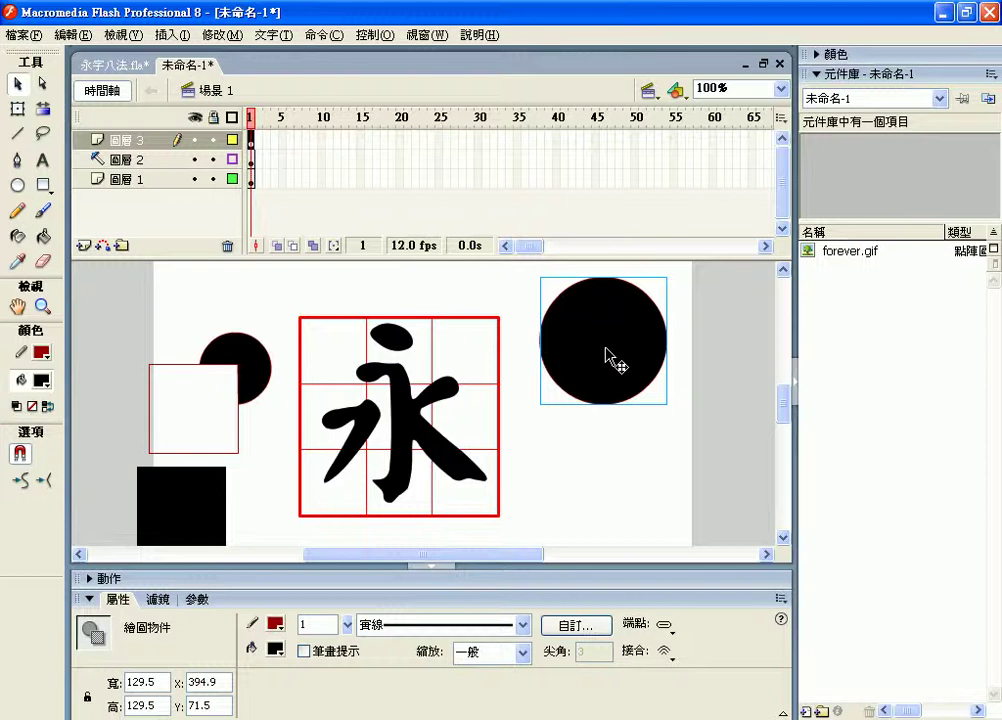
left_click(230, 350)
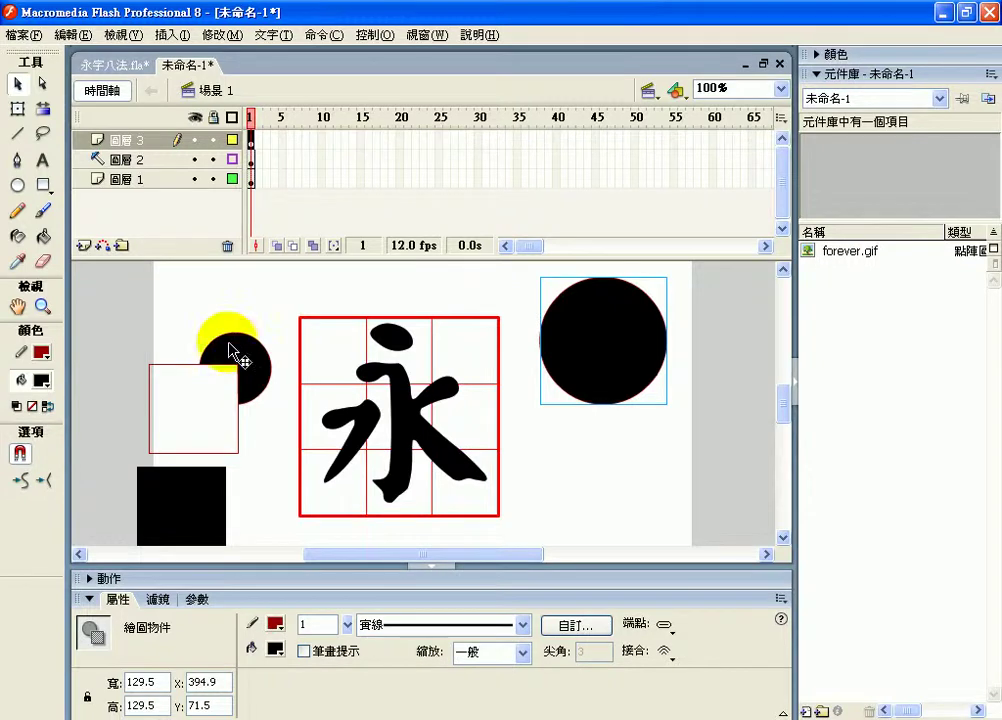
left_click(244, 370)
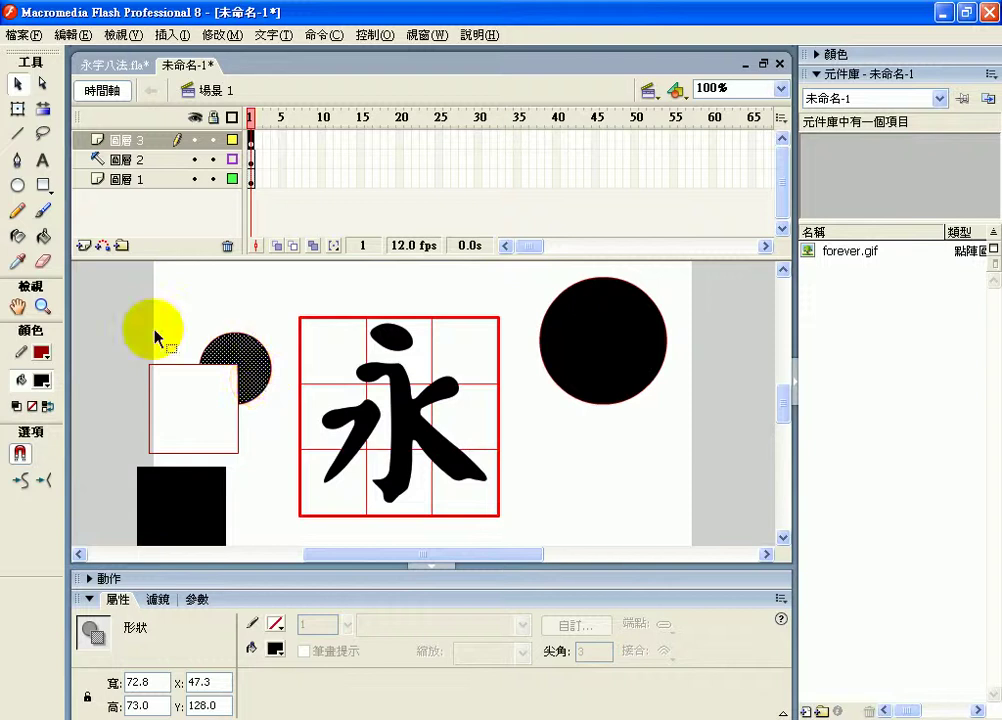
- Delete the large circle object and all remaining circle and square pieces beside the character
left_click(594, 352)
key("Delete")
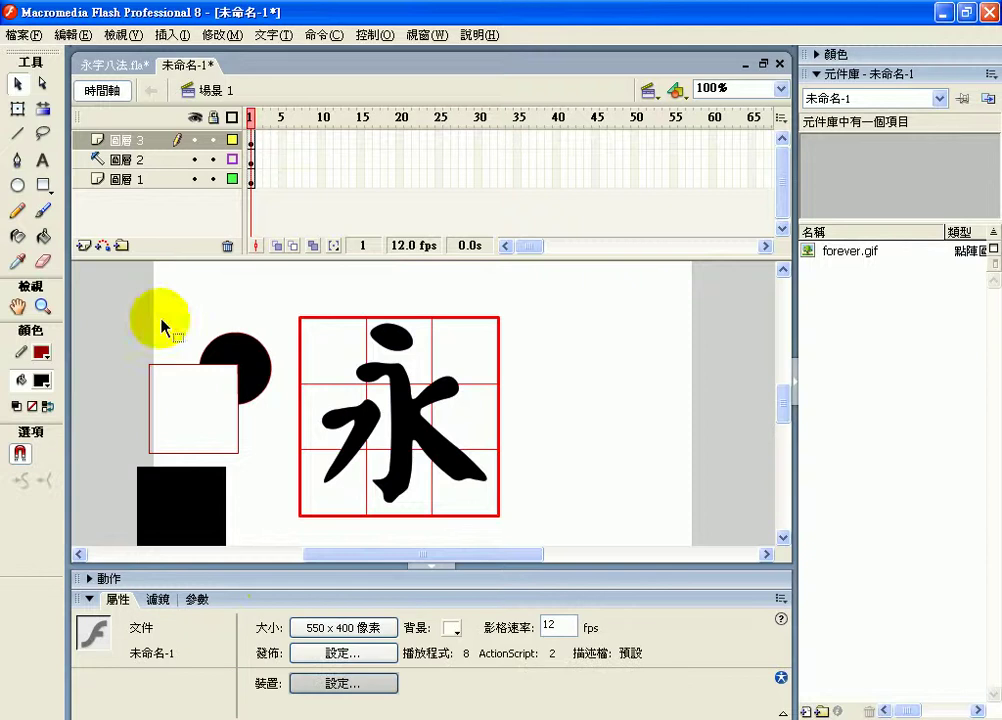
left_click_drag(111, 289, 282, 582)
key("Delete")
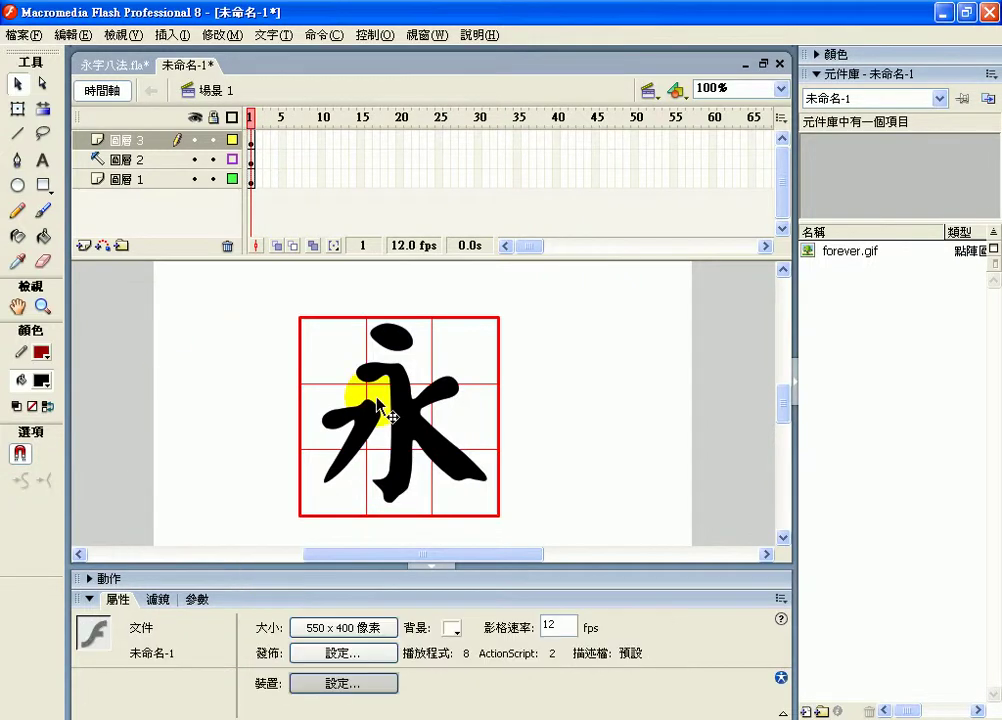
- Extend 圖層 2, the guide layer holding the outlined 永 copy, to frame 30 by inserting a frame
left_click(398, 413)
left_click(283, 202)
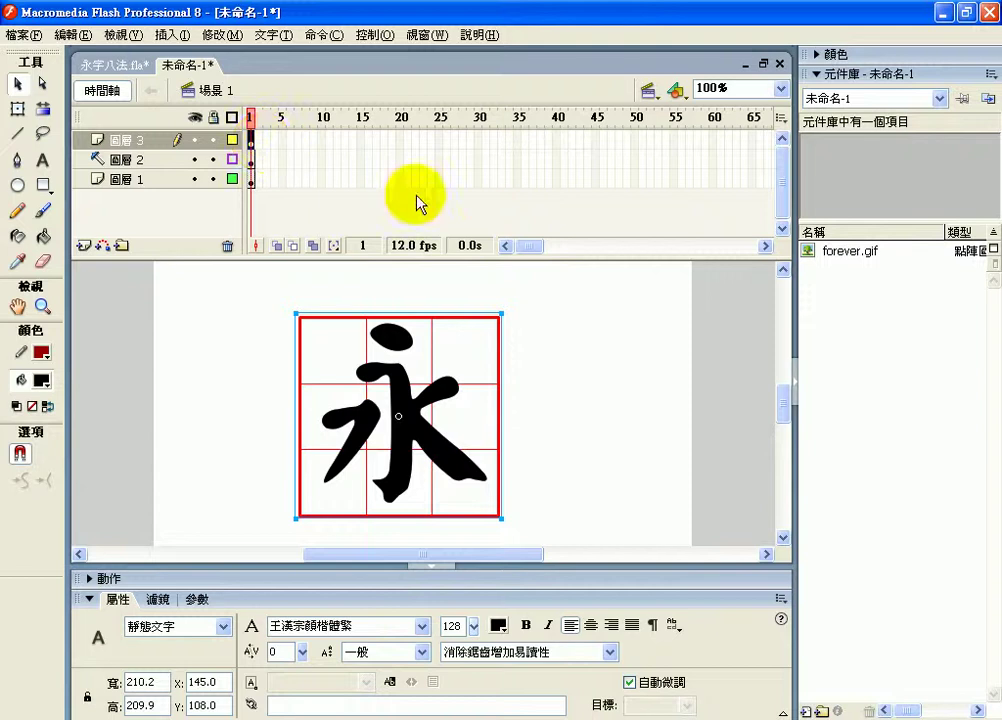
left_click_drag(477, 142, 478, 183)
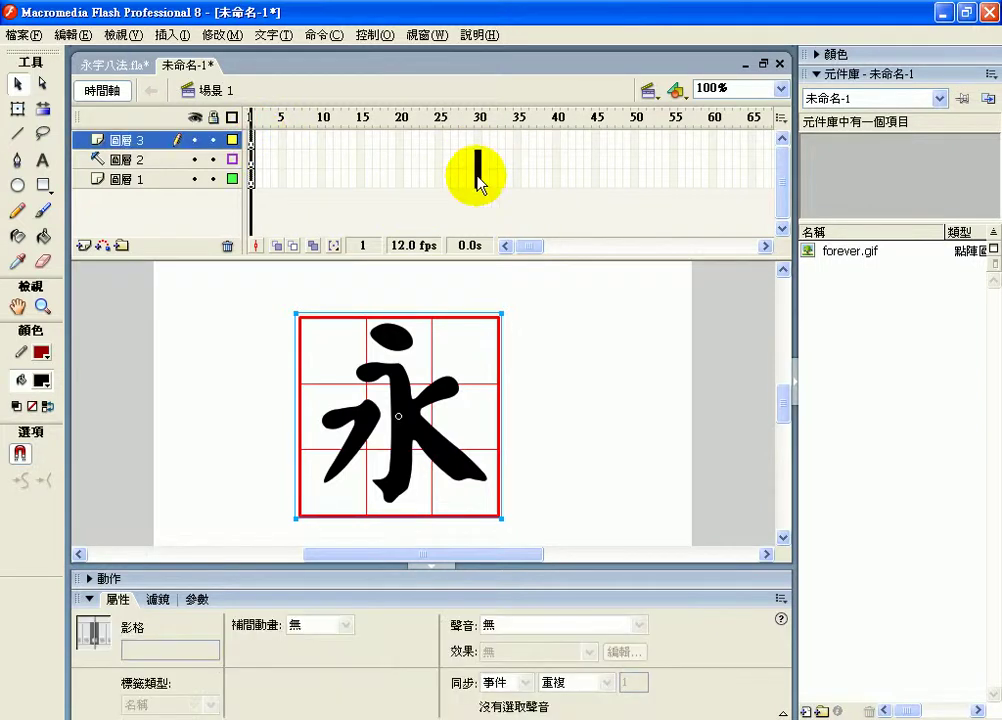
left_click(480, 178)
left_click(481, 160)
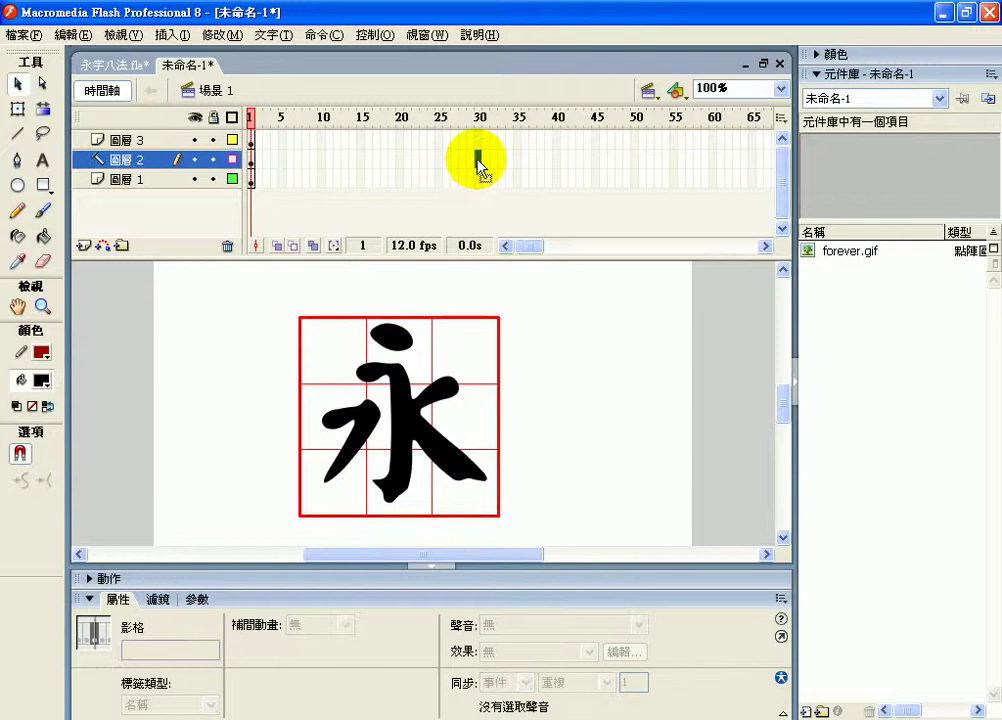
right_click(479, 166)
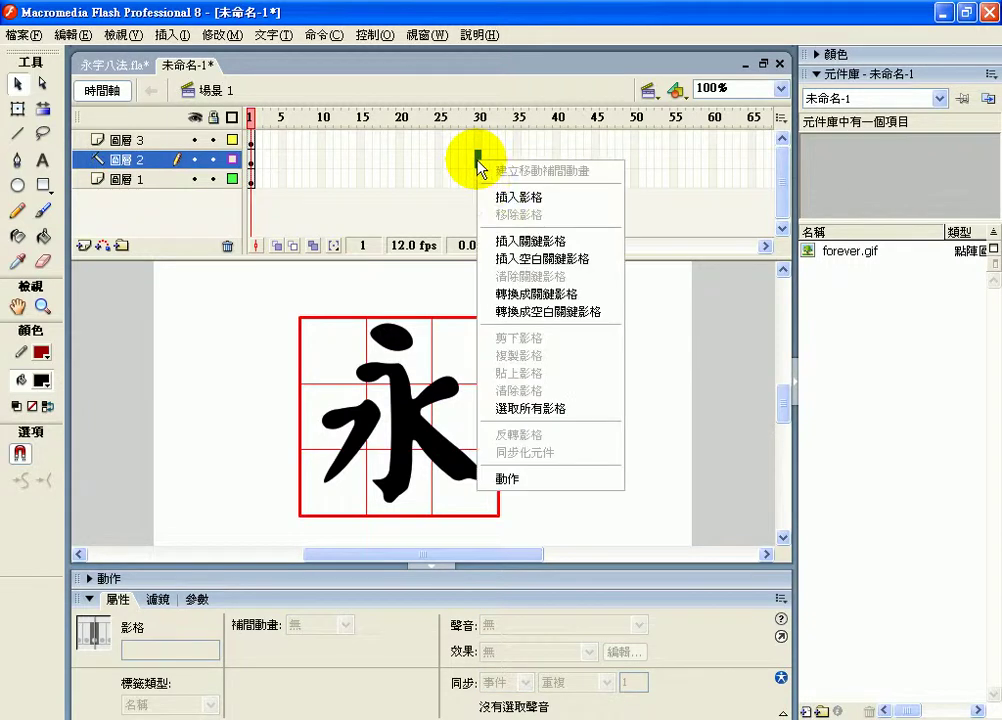
left_click(518, 198)
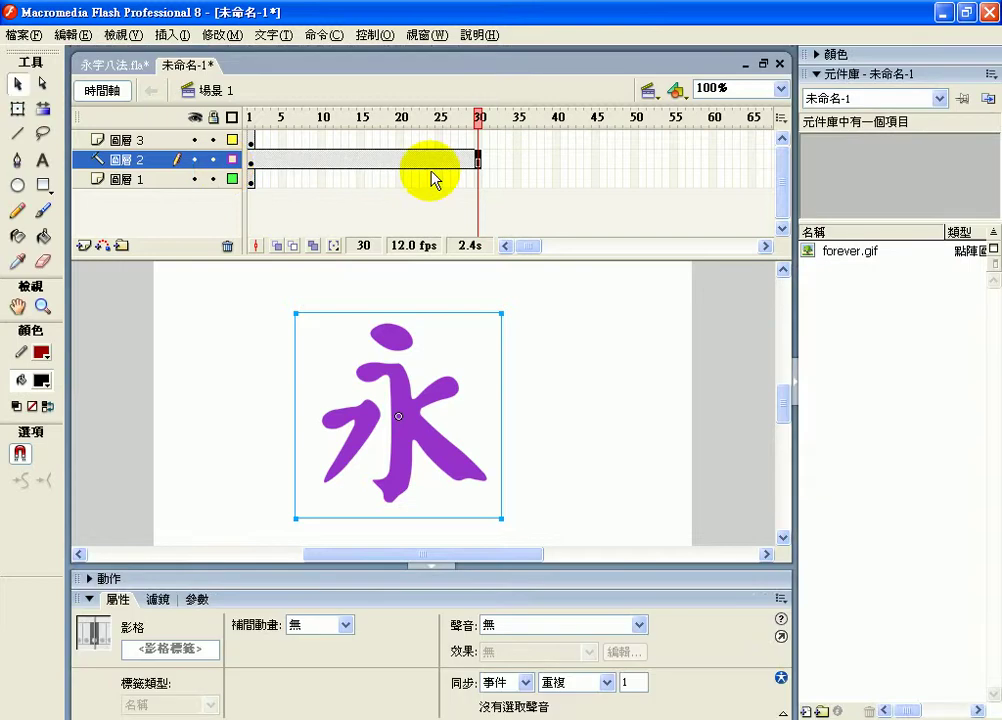
- Extend 圖層 1, the layer with the red grid, to frame 30 by inserting a frame
left_click(478, 180)
left_click(478, 181)
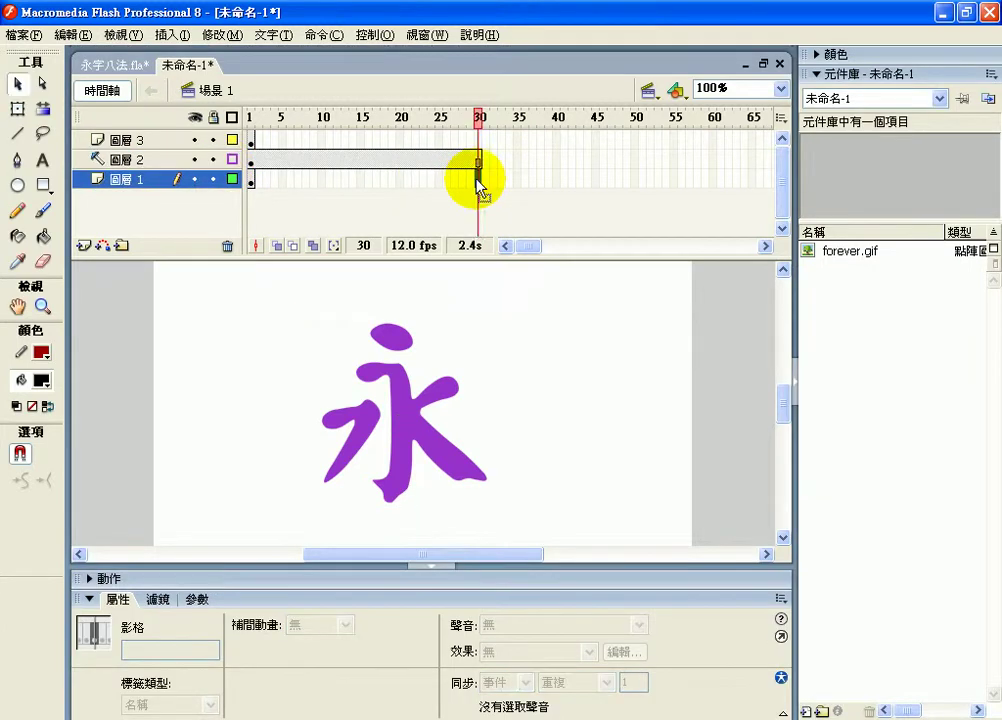
right_click(479, 183)
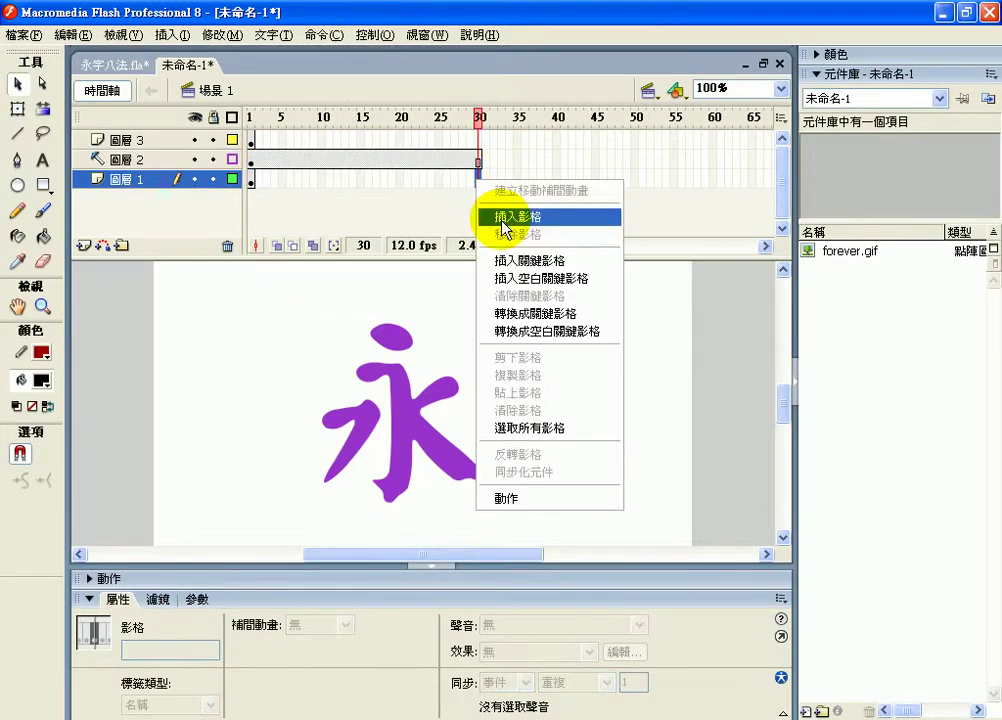
left_click(503, 218)
- Rename the layers 圖層 1, 圖層 2 and 圖層 3 as 九宮格, 參考圖層 and 永
left_click(127, 180)
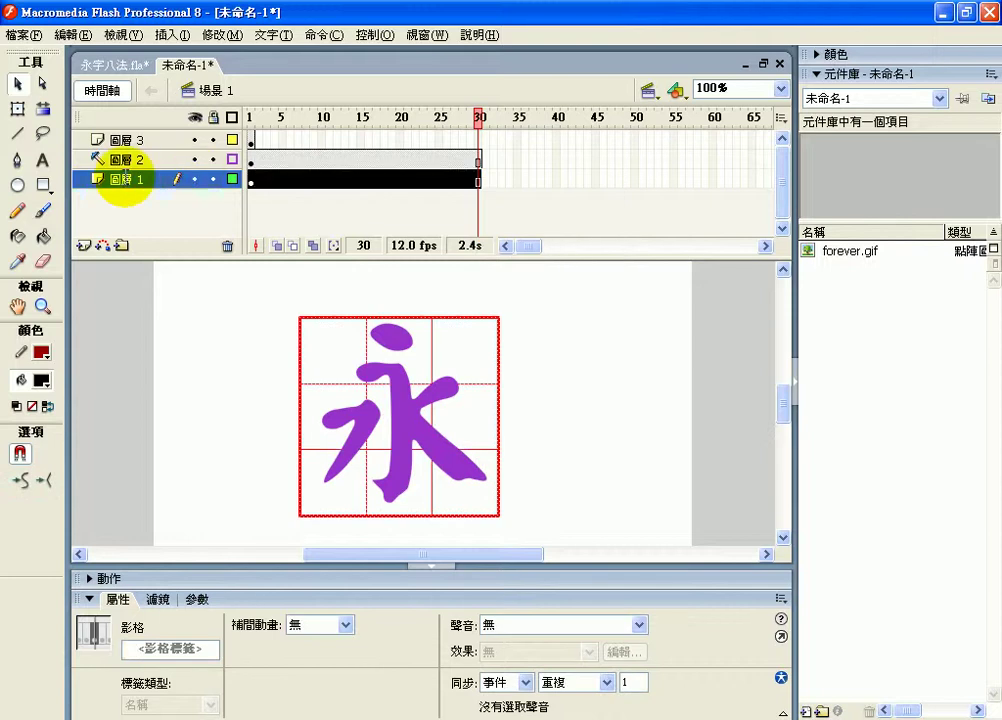
double_click(127, 180)
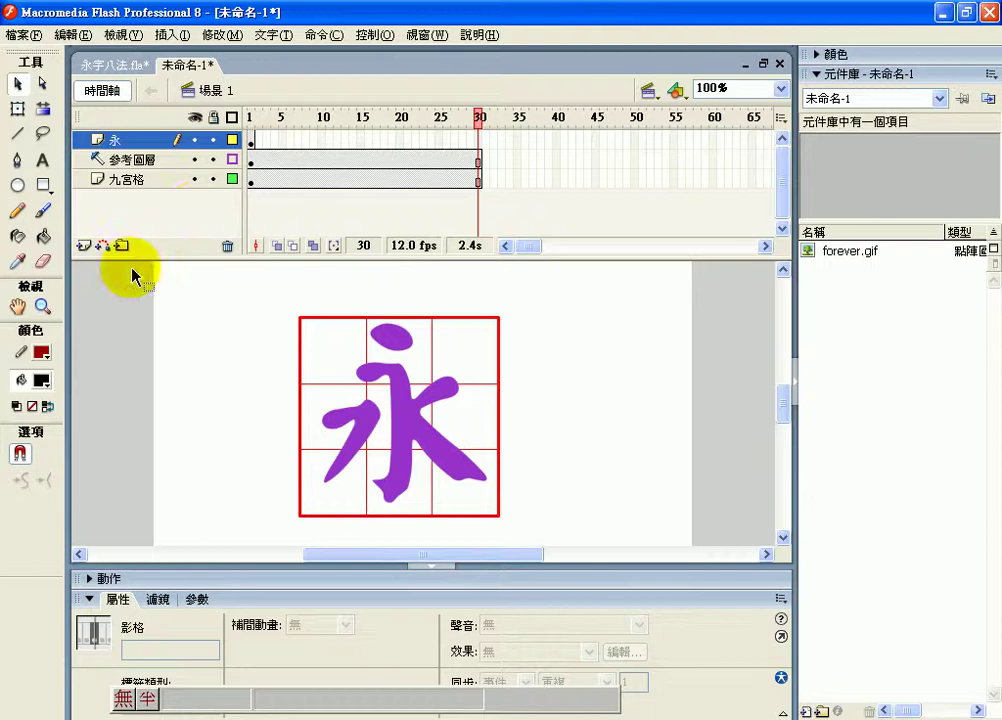
- Try to erase part of the 永 text in frame 1 with the Eraser, and undo the stroke
left_click(252, 141)
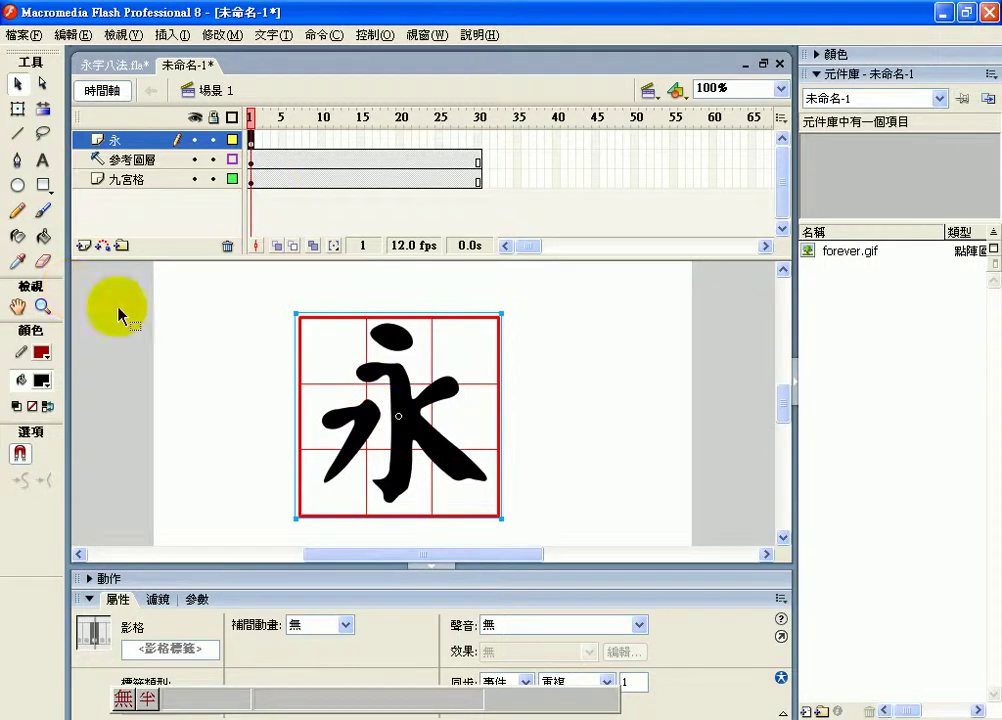
left_click(50, 267)
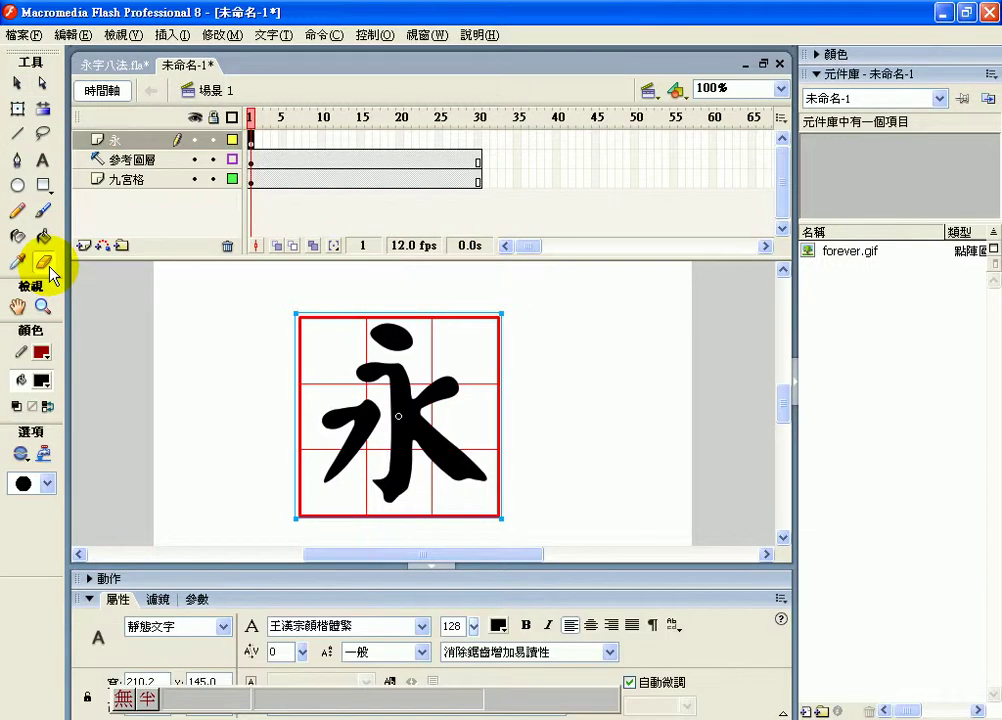
mouse_move(409, 411)
left_mouse_down()
mouse_move(396, 461)
mouse_move(397, 431)
mouse_move(384, 414)
mouse_move(398, 412)
left_mouse_up()
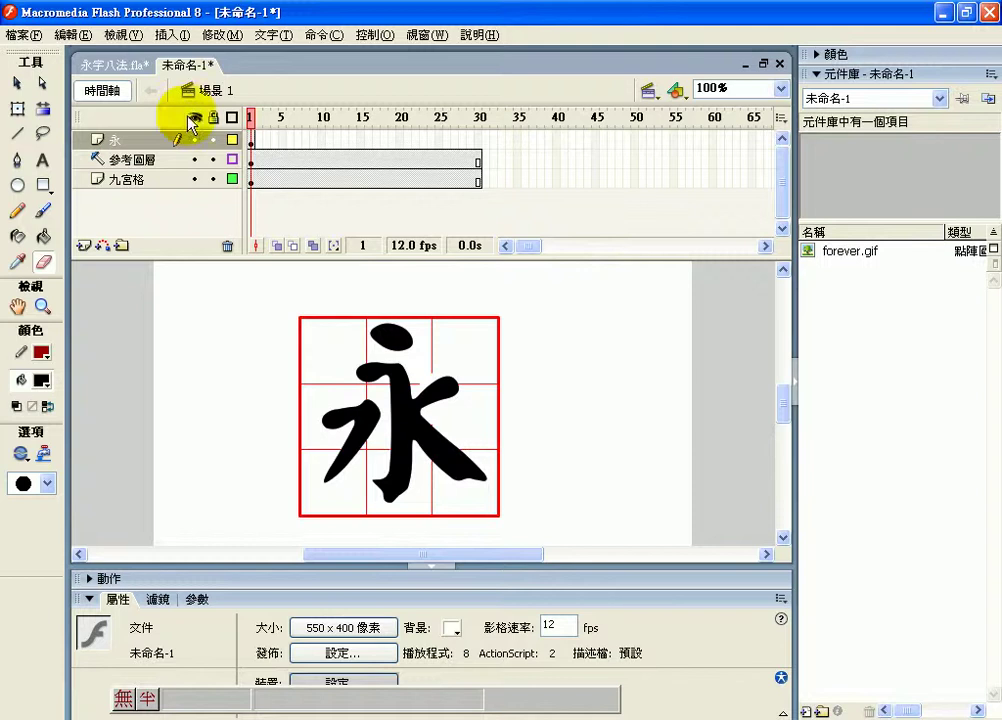
left_click(73, 34)
left_click(93, 57)
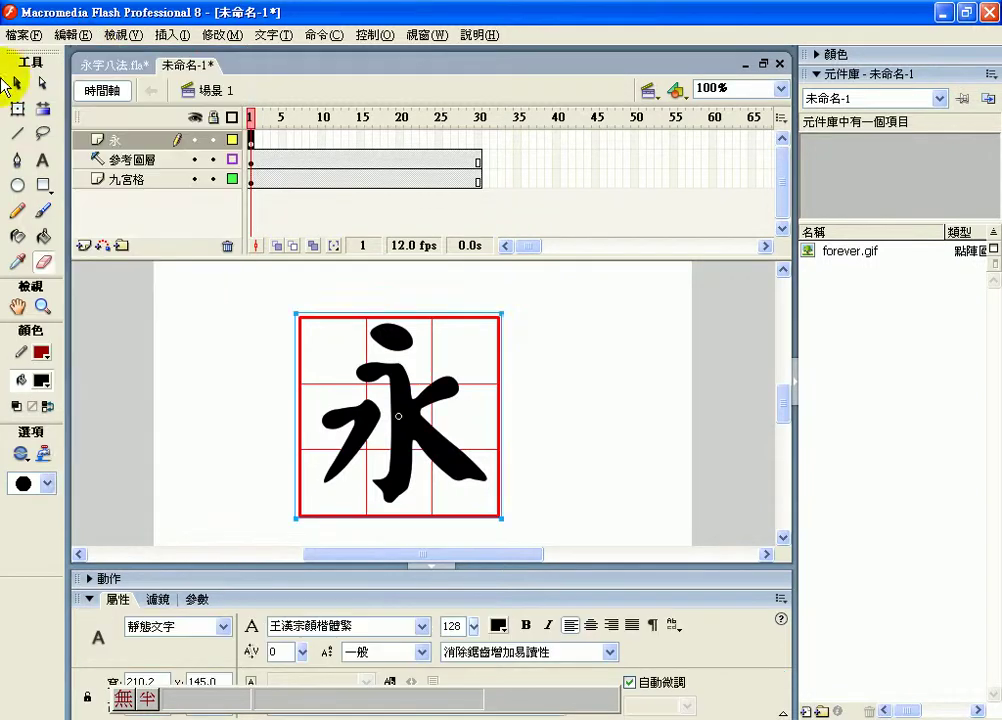
- Lock the 九宮格 layer against editing
left_click(18, 81)
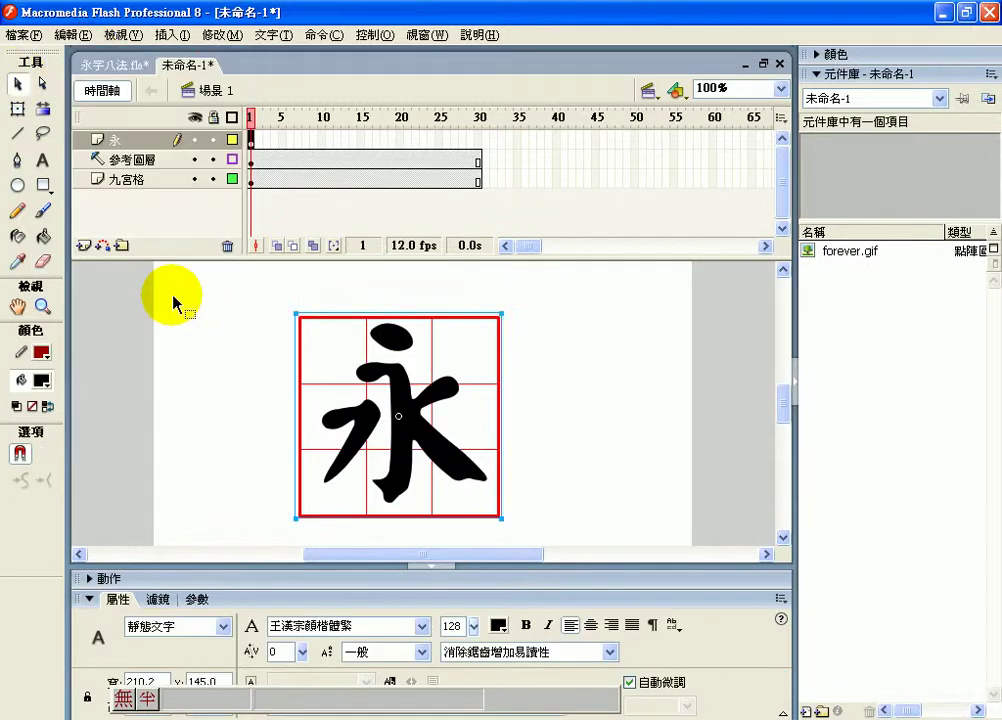
left_click(213, 180)
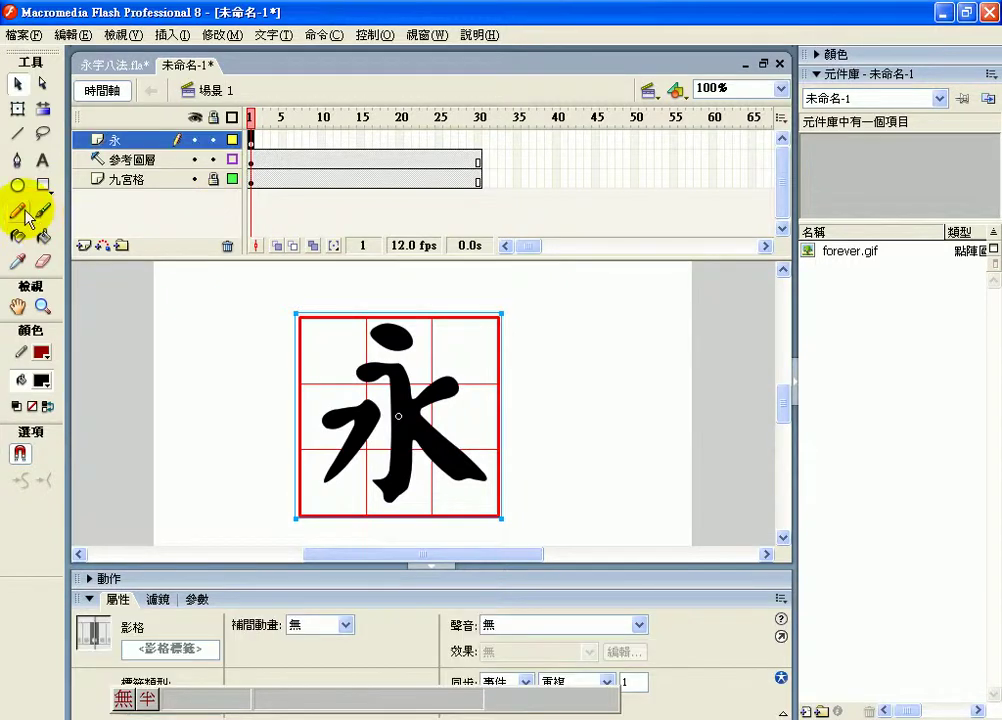
left_click(18, 186)
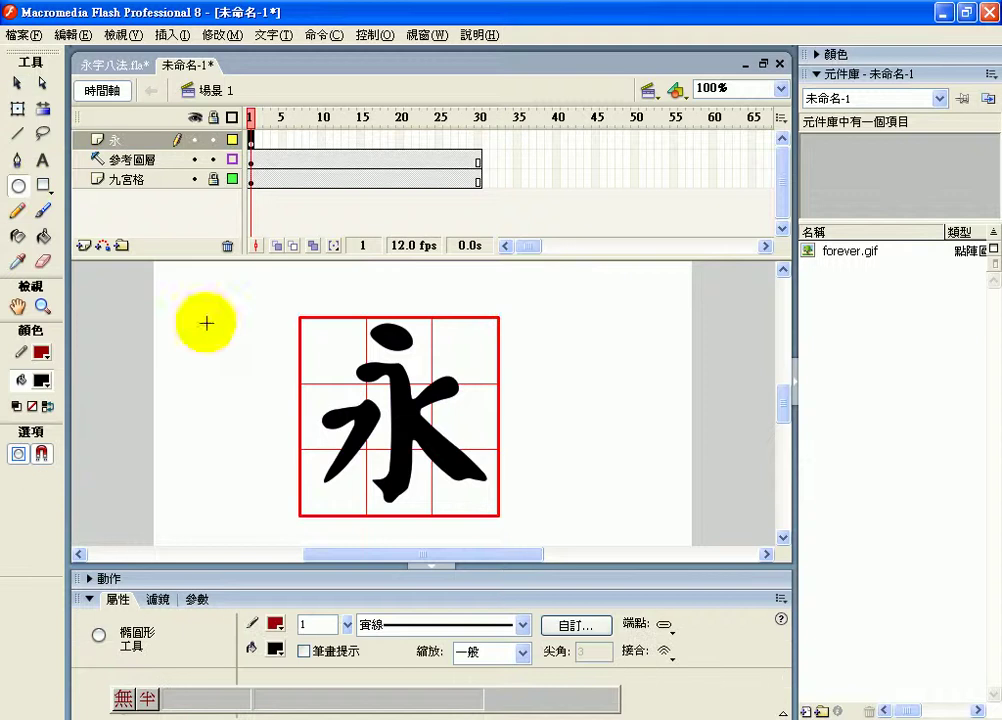
left_click_drag(135, 304, 236, 405)
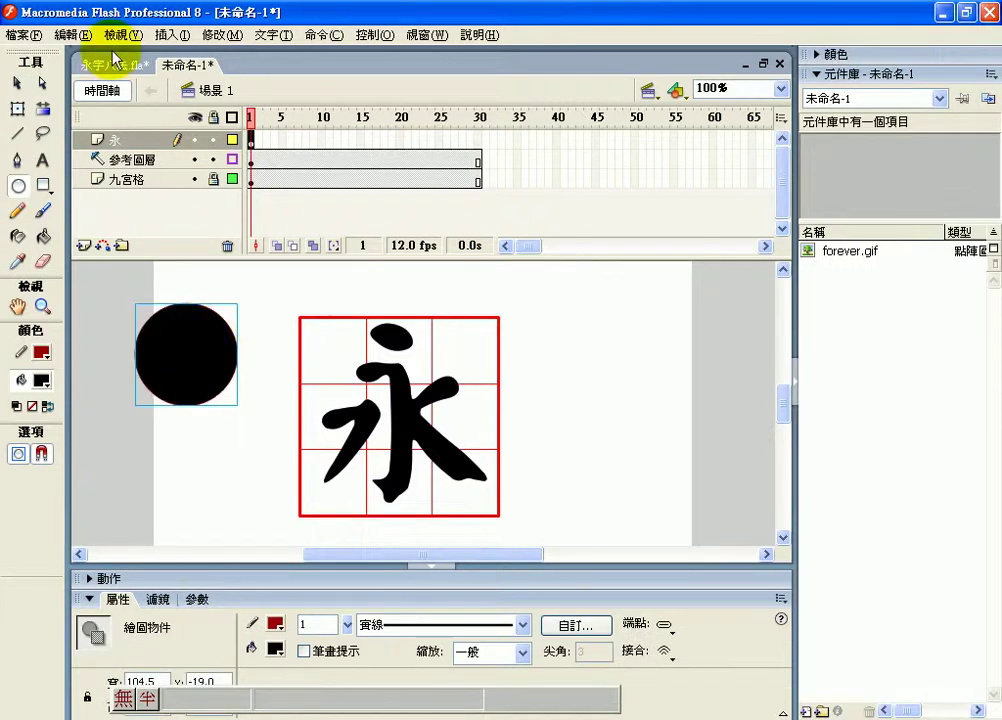
key("alt+e")
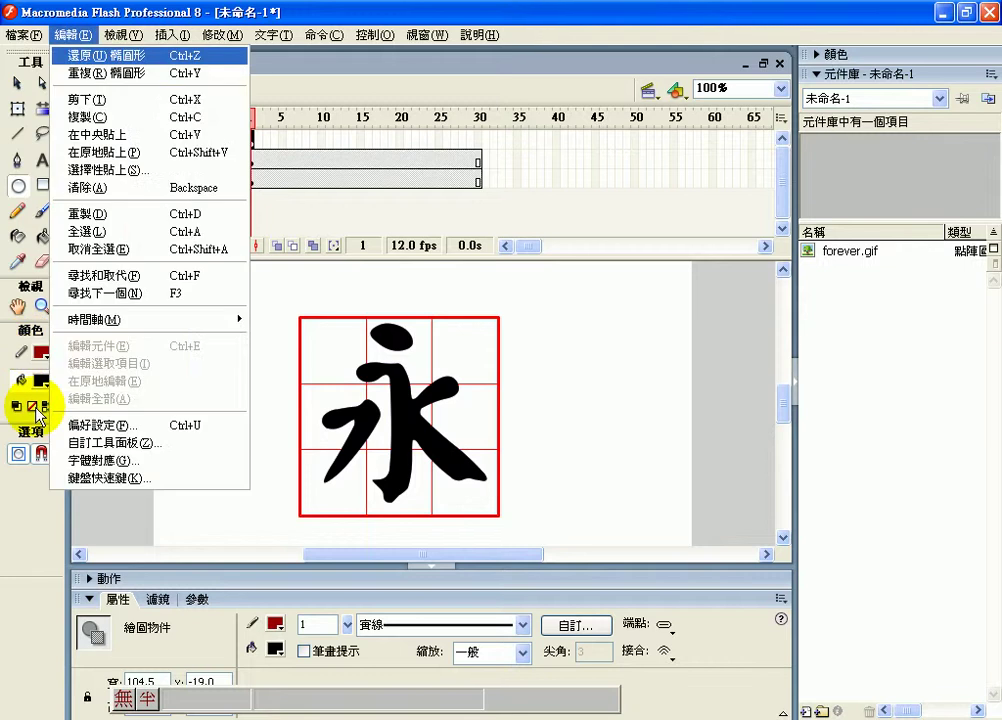
key("u")
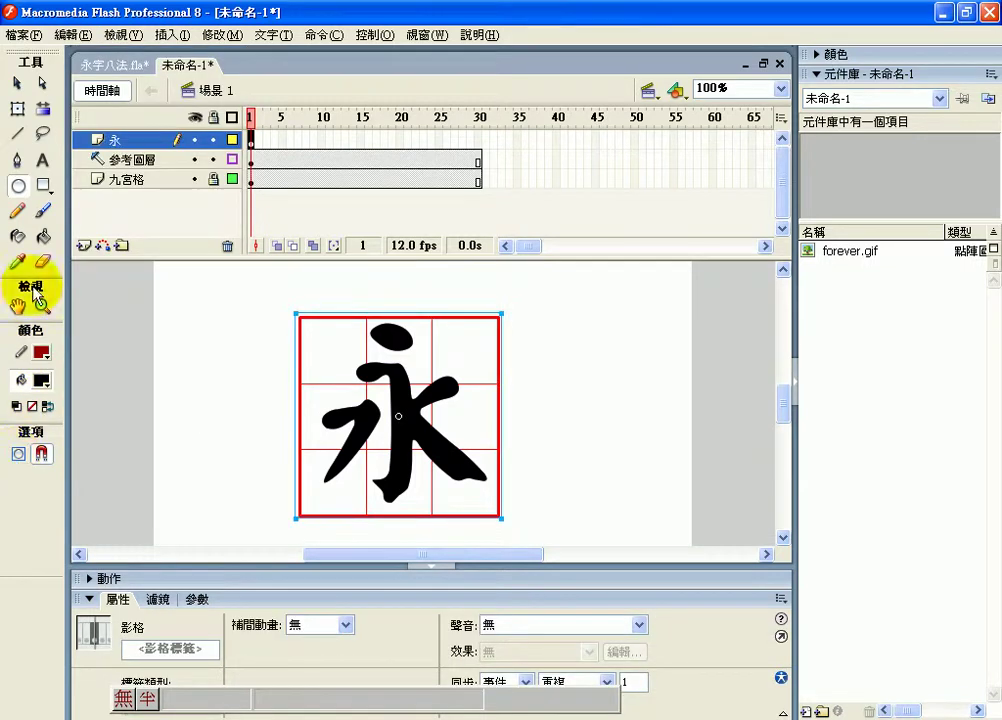
- Draw a black oval shape about 93 px wide beside the character without object drawing, and erase across its lower part
left_click_drag(150, 307, 241, 423)
left_click(16, 85)
left_click(193, 415)
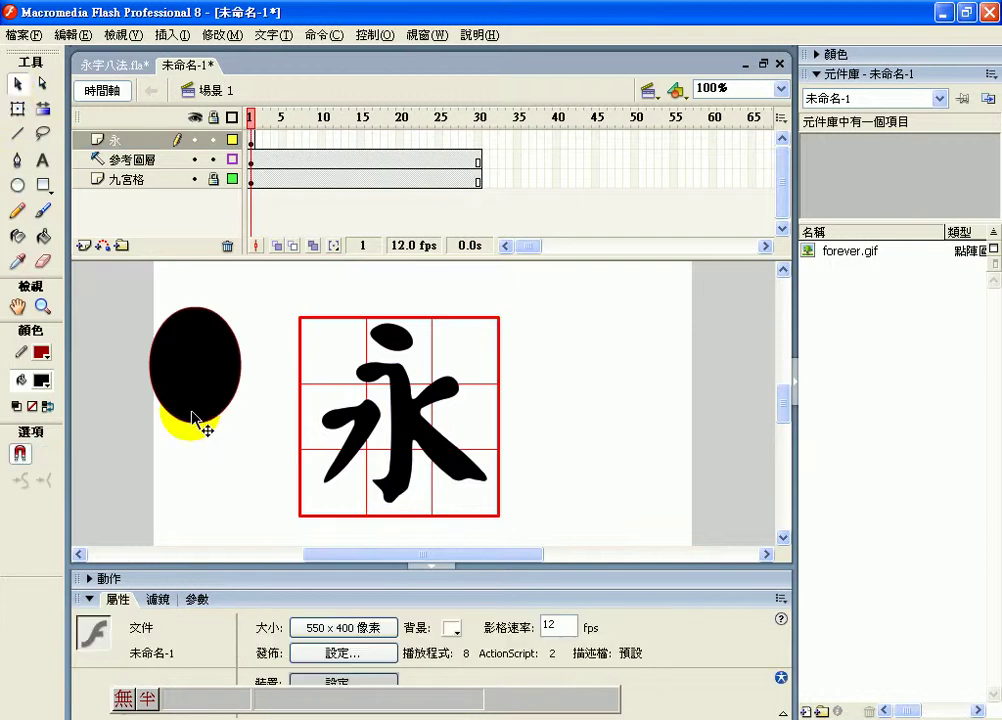
left_click(193, 415)
left_click(44, 260)
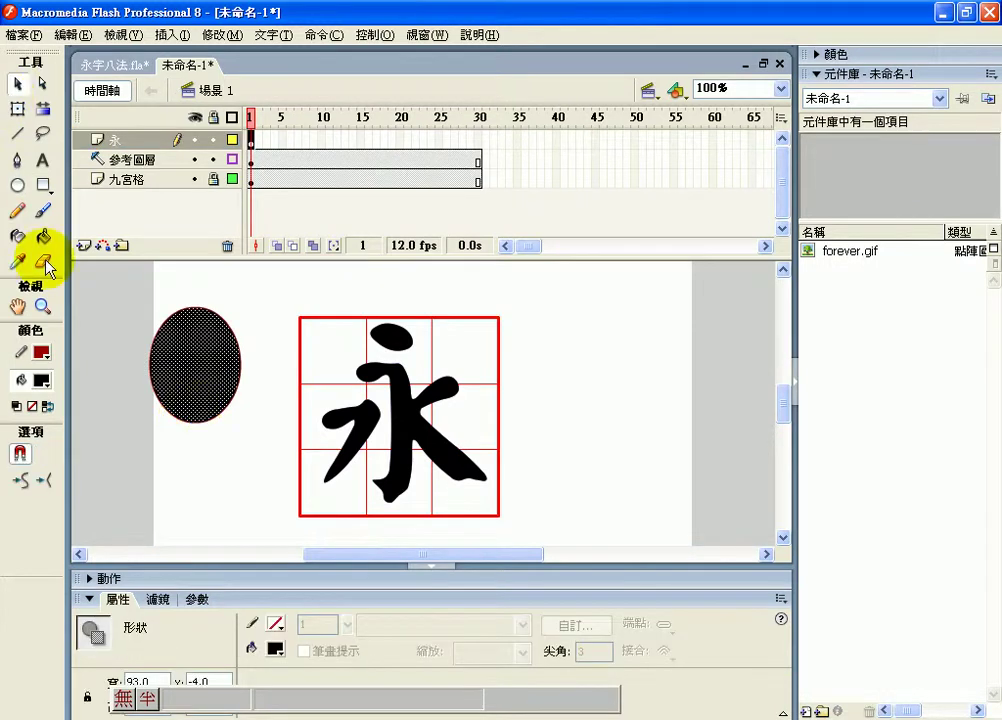
left_click_drag(146, 437, 216, 405)
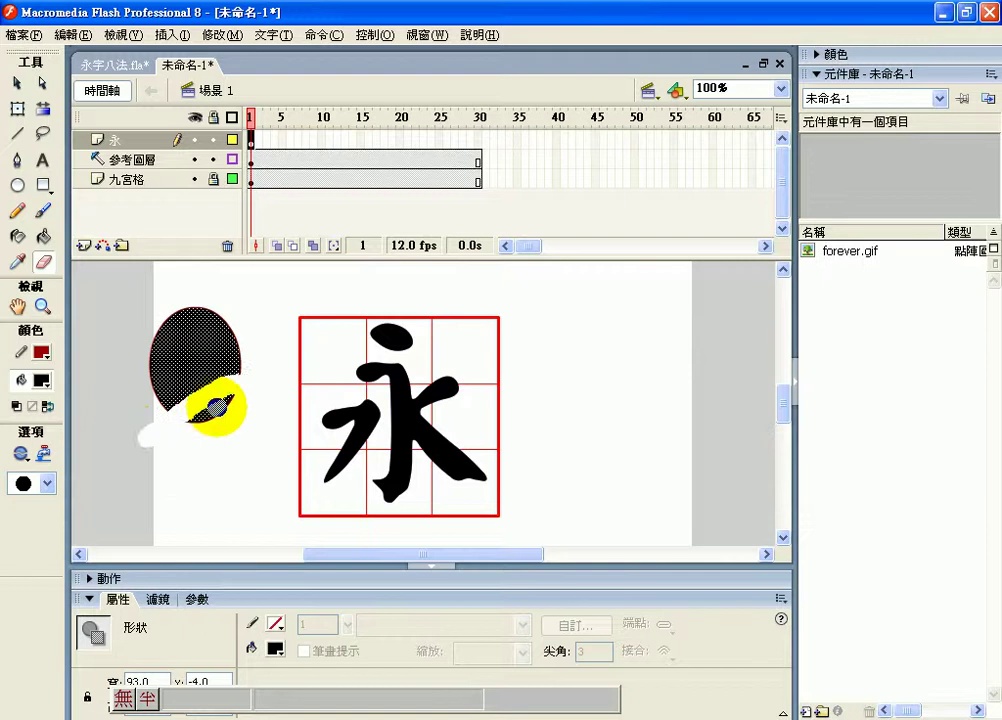
left_click(155, 570)
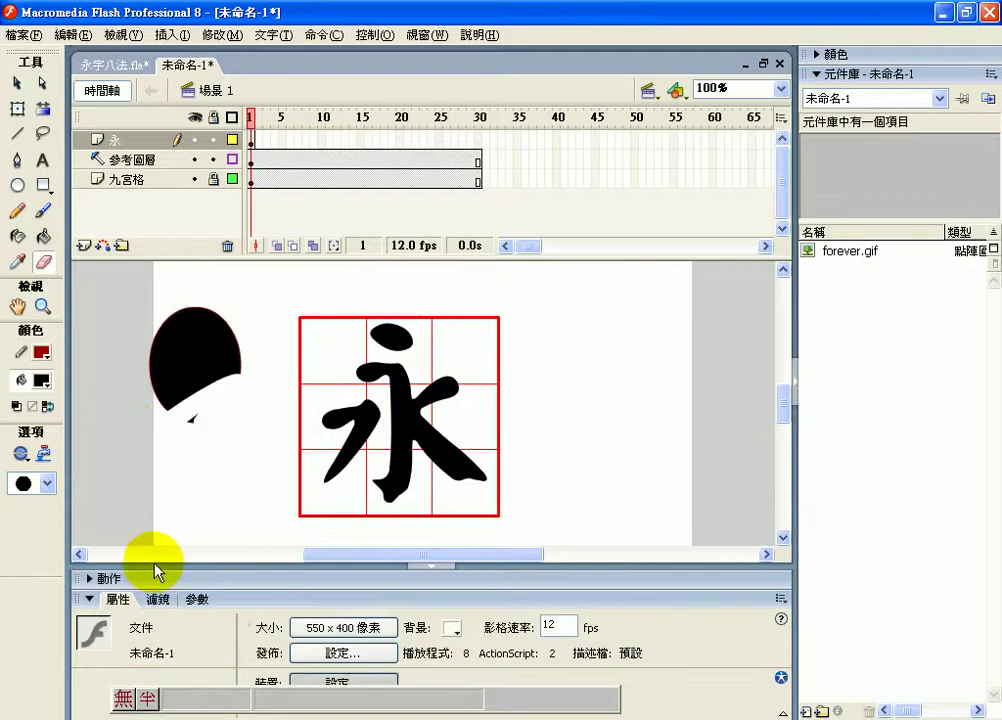
- Try to erase across the selected 永 text with the Eraser
left_click(43, 160)
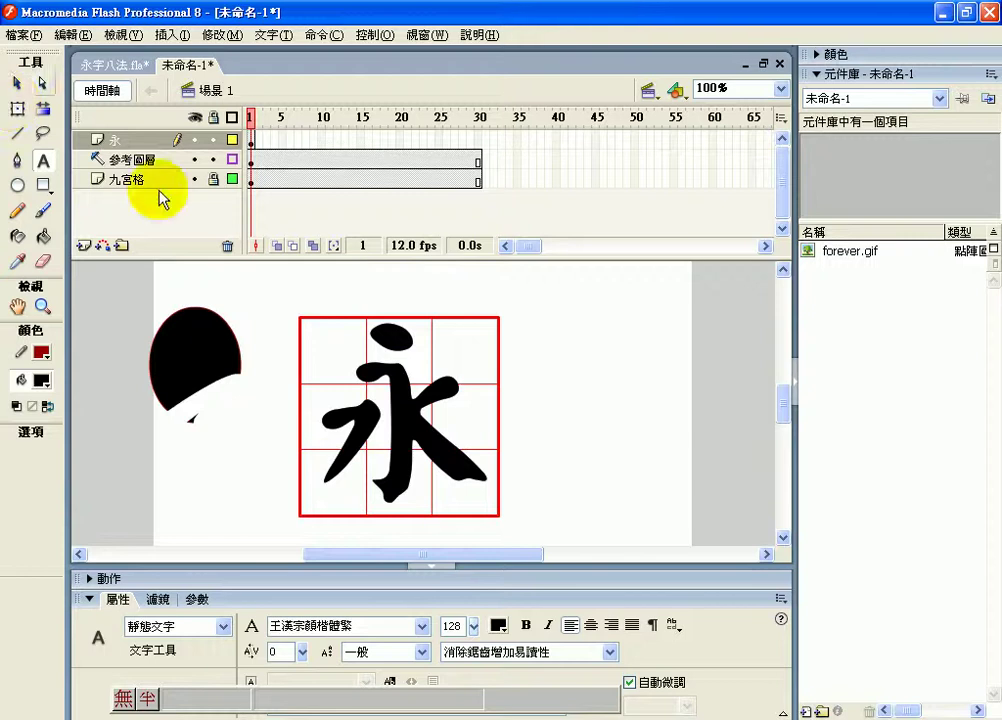
key("v")
left_click(402, 383)
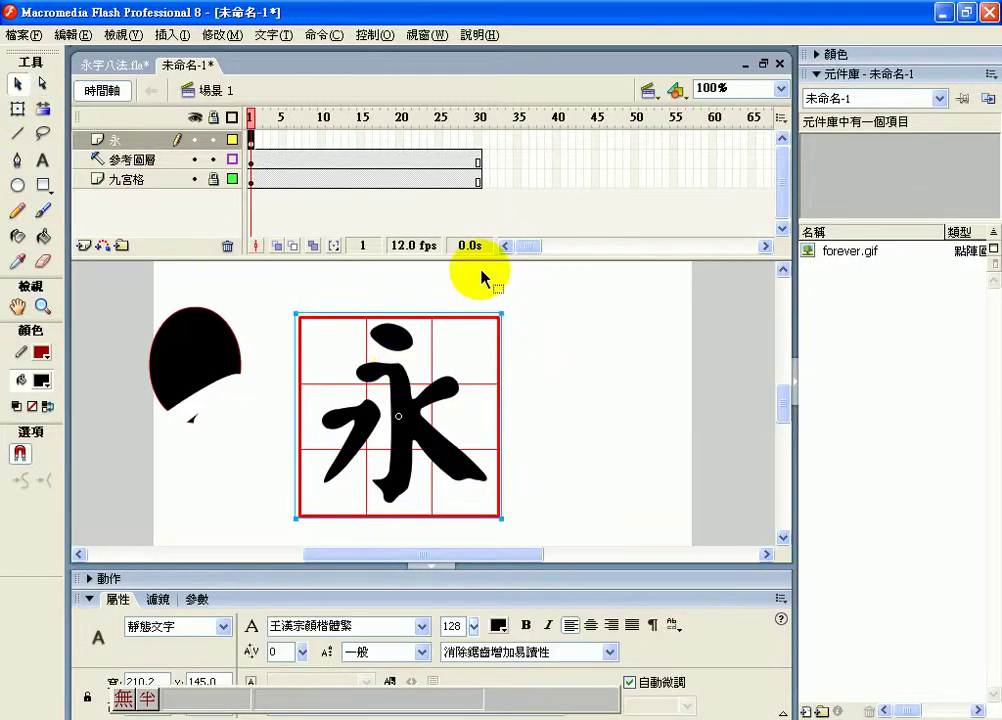
key("e")
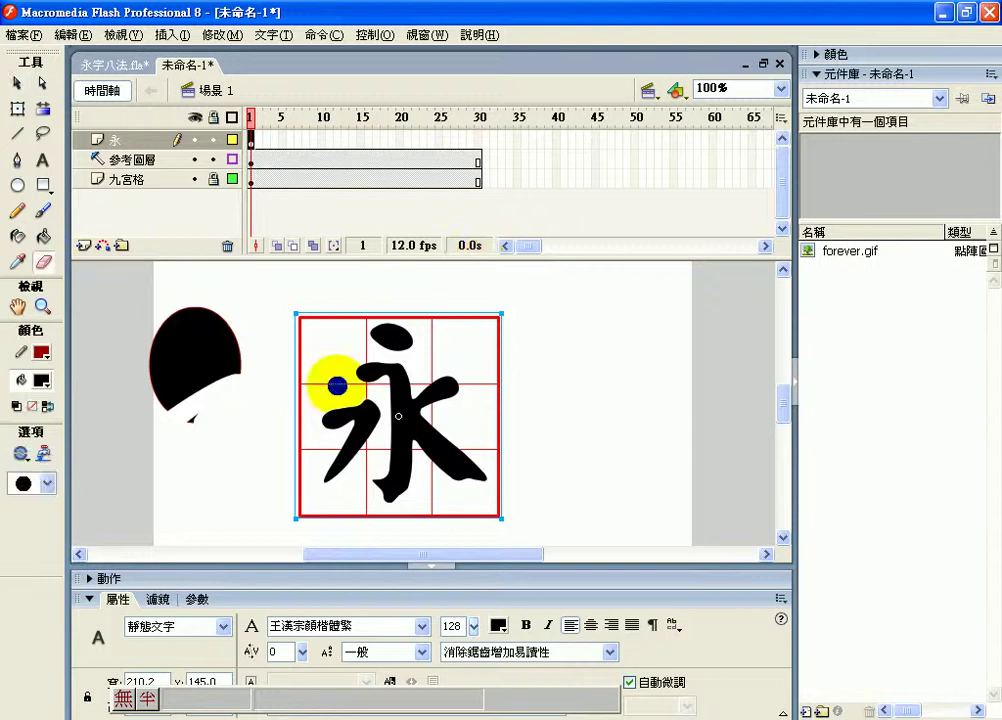
mouse_move(337, 385)
left_mouse_down()
mouse_move(397, 321)
mouse_move(455, 369)
mouse_move(610, 374)
left_mouse_up()
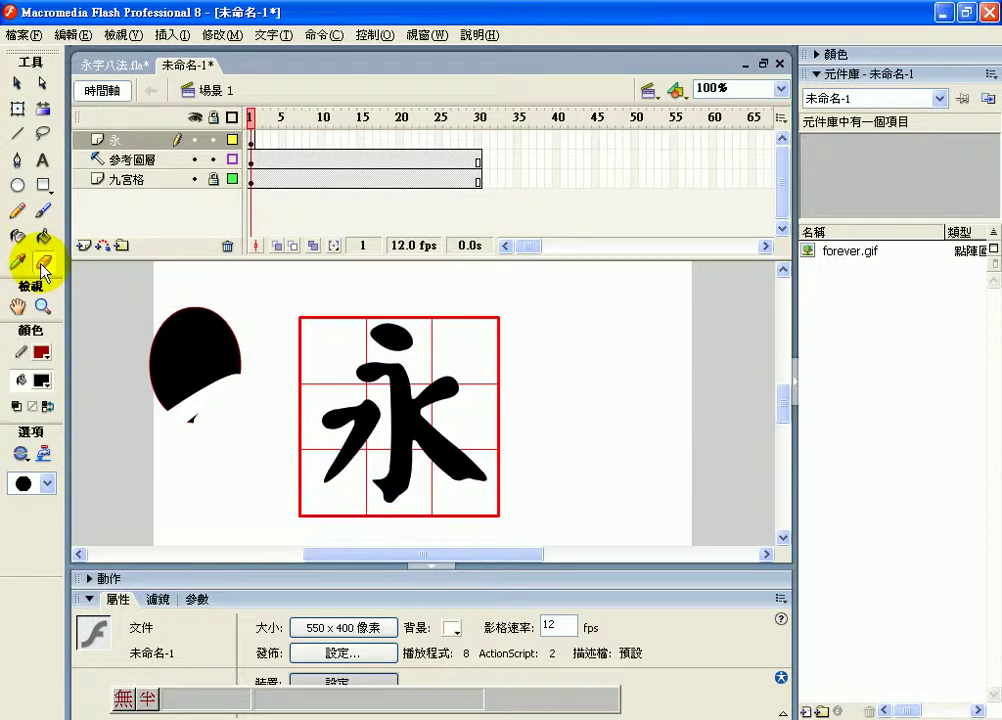
- Delete the remaining pieces of the partly erased oval beside the character
left_click(17, 83)
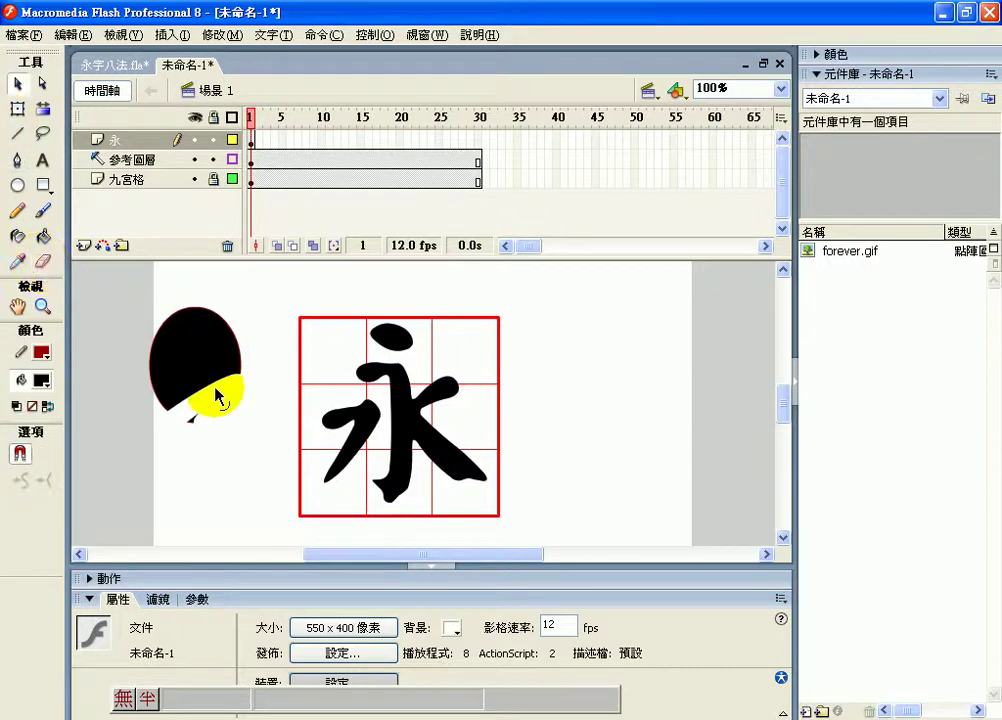
left_click_drag(217, 396, 270, 455)
key("Delete")
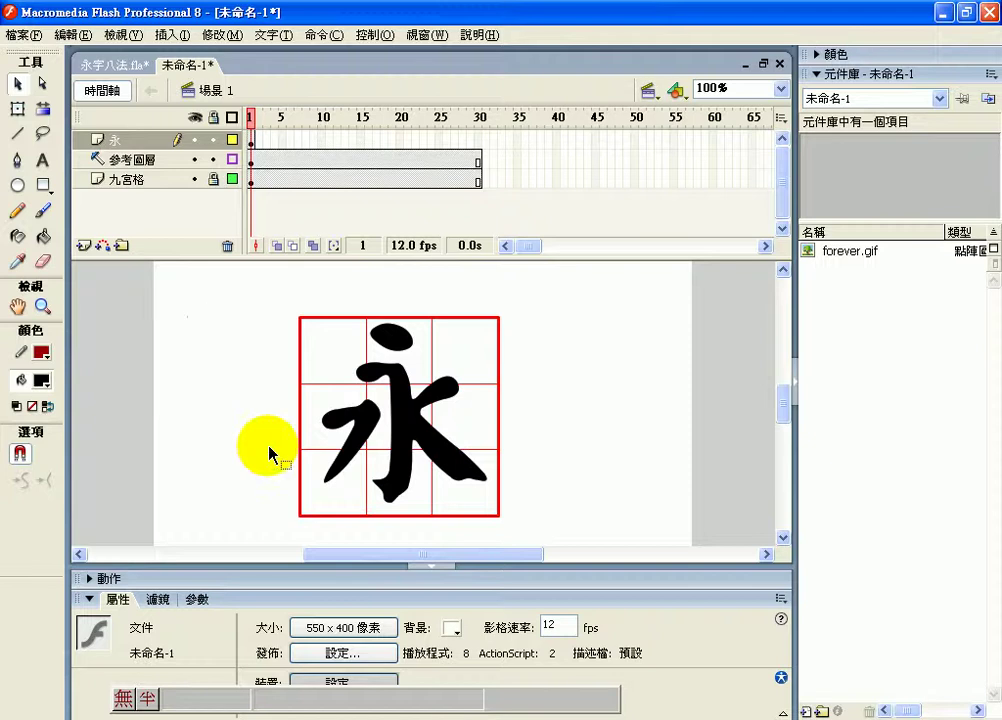
- Break apart the 永 text on the 永 layer into an editable shape
left_click(407, 437)
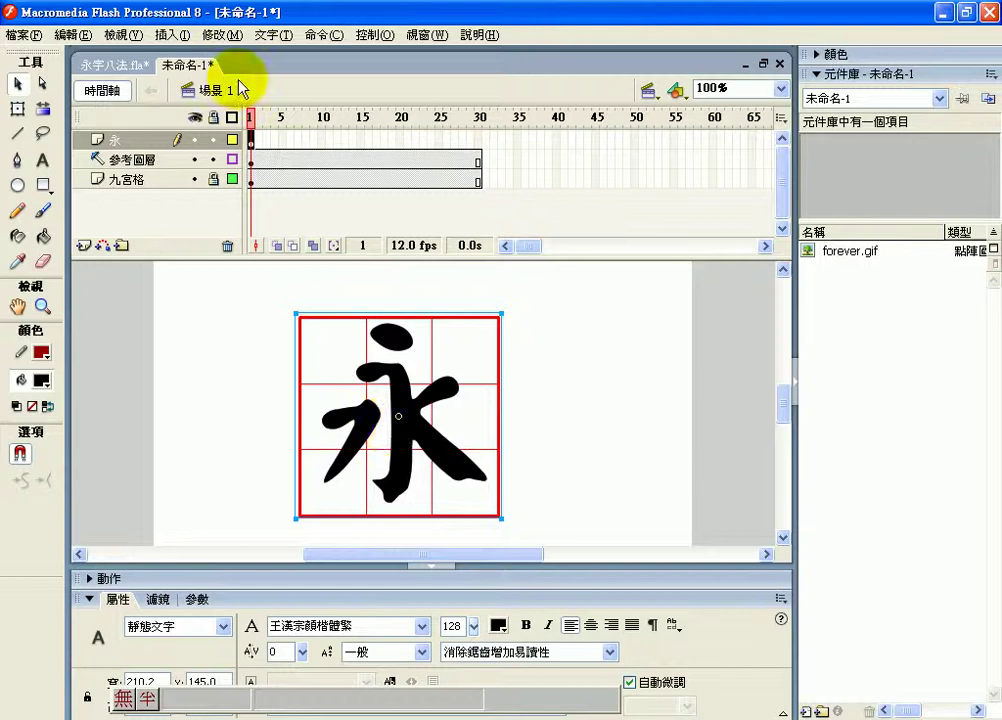
left_click(210, 37)
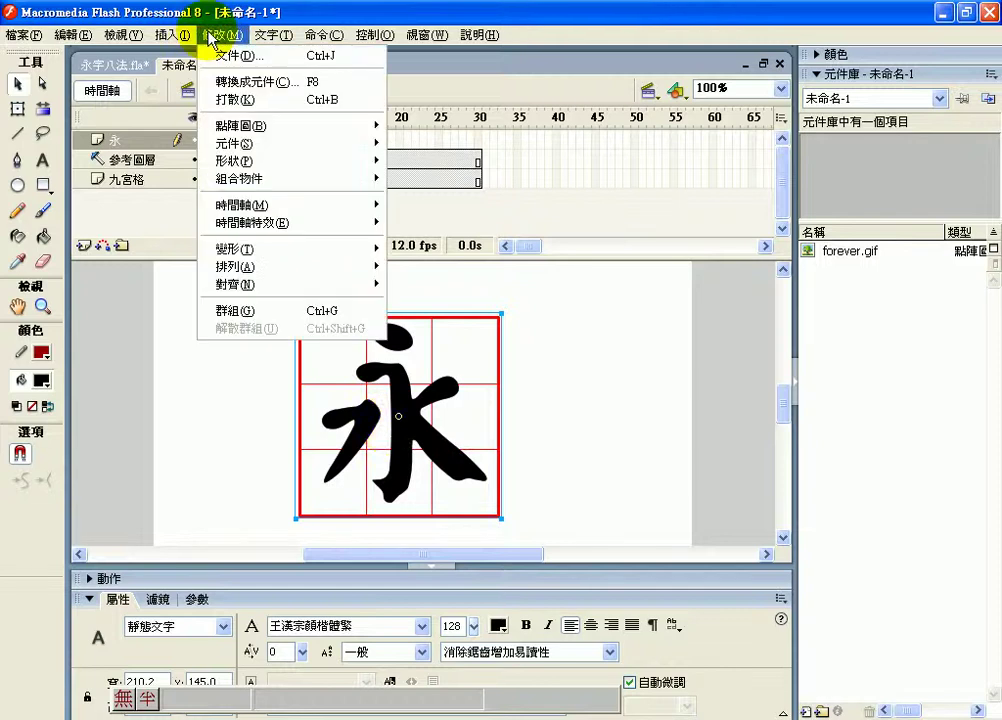
left_click(250, 101)
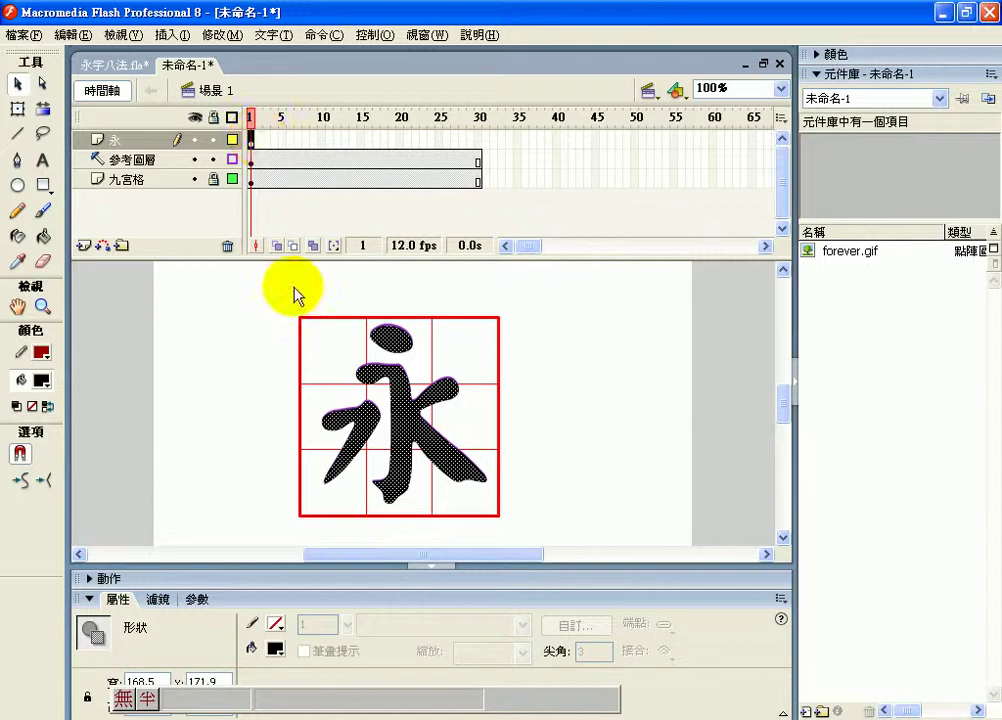
- Insert a keyframe at frame 2 of the 永 layer
left_click(67, 38)
left_click(263, 151)
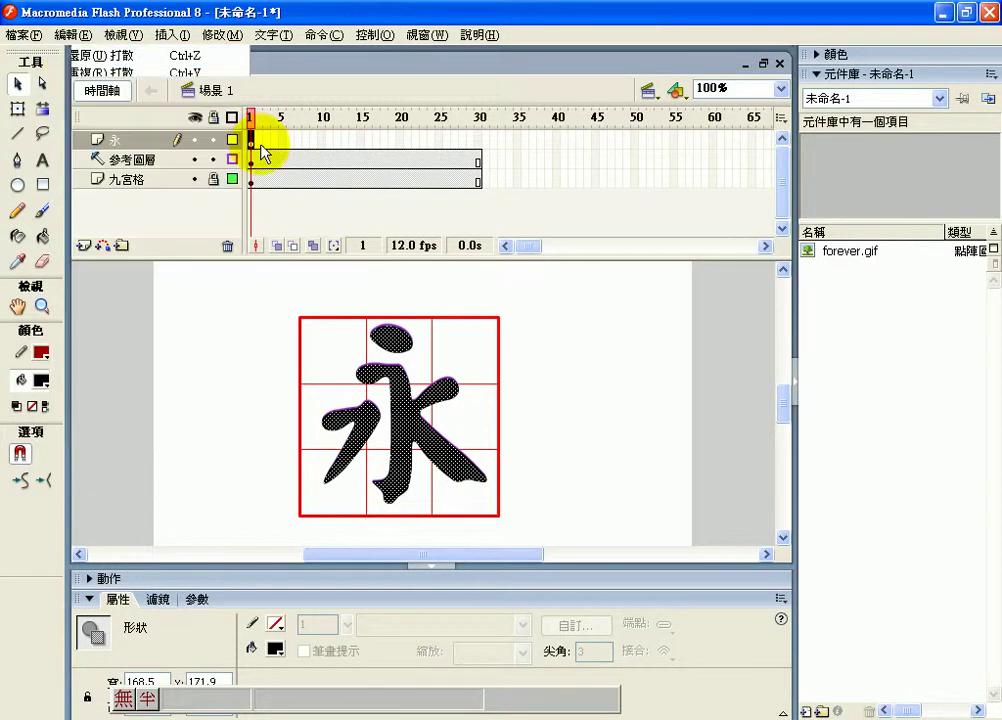
left_click(258, 144)
right_click(259, 148)
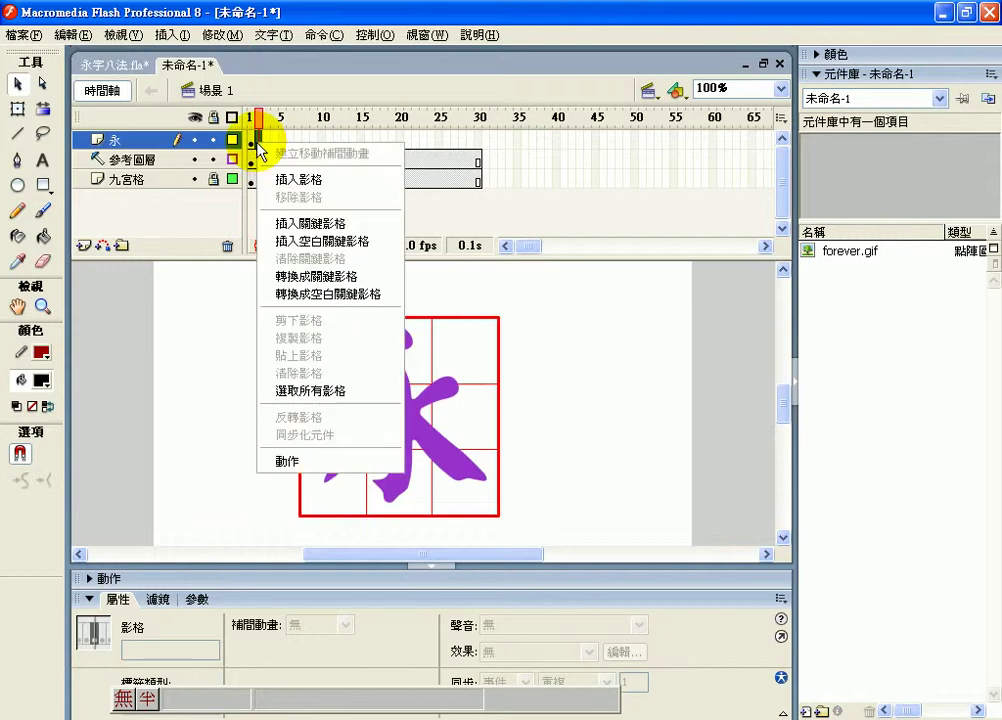
left_click(310, 223)
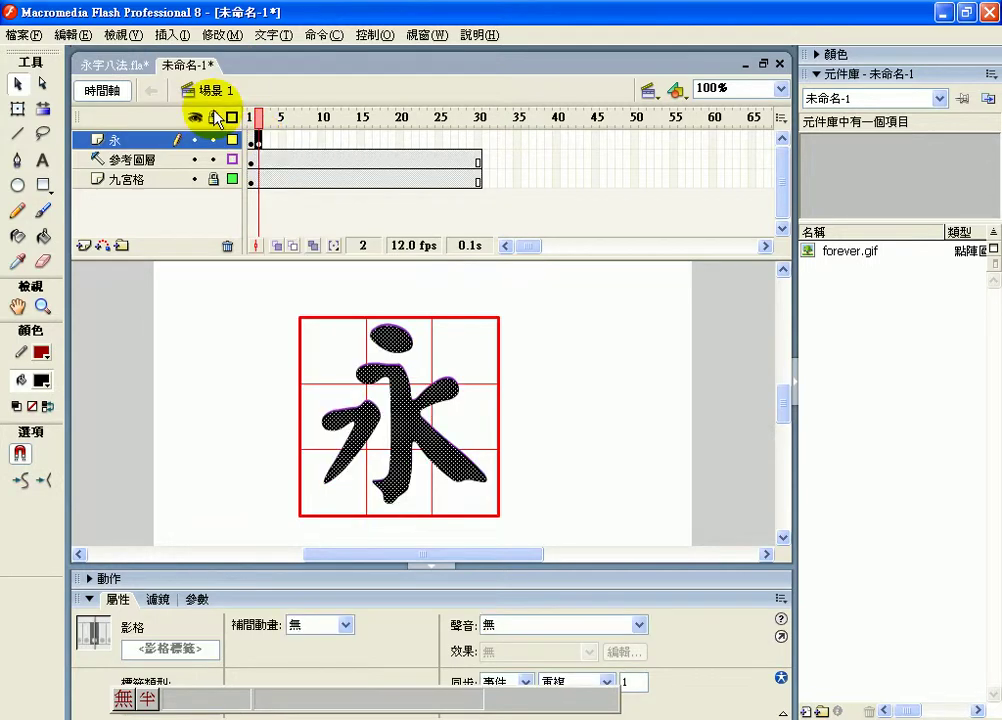
- Insert a keyframe at frame 3 of the 永 layer
left_click(79, 37)
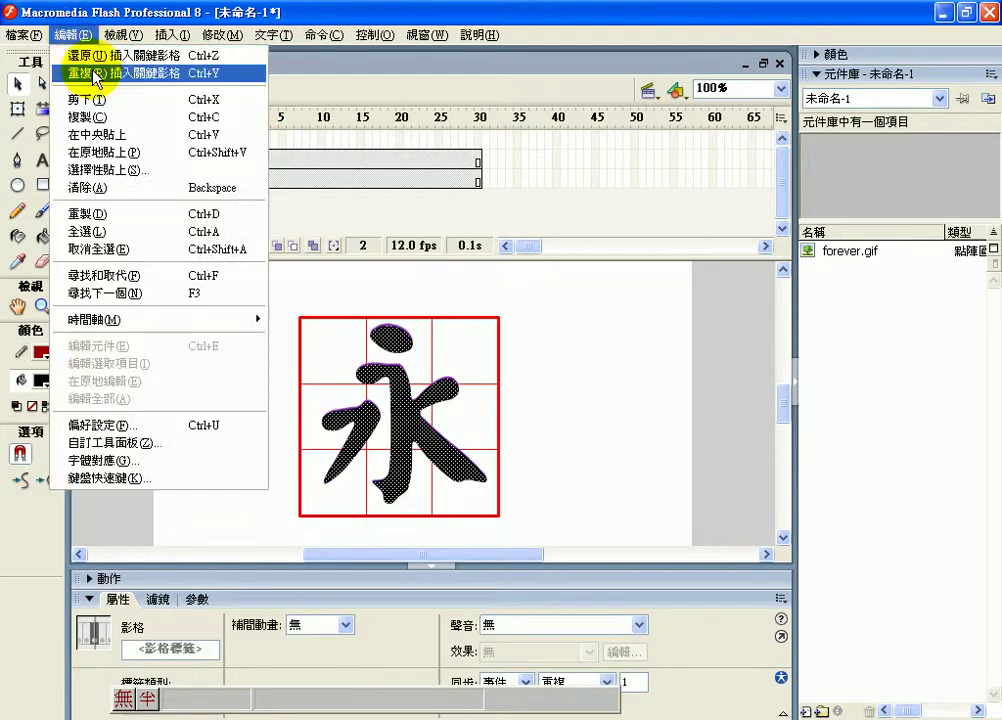
left_click(111, 152)
right_click(267, 142)
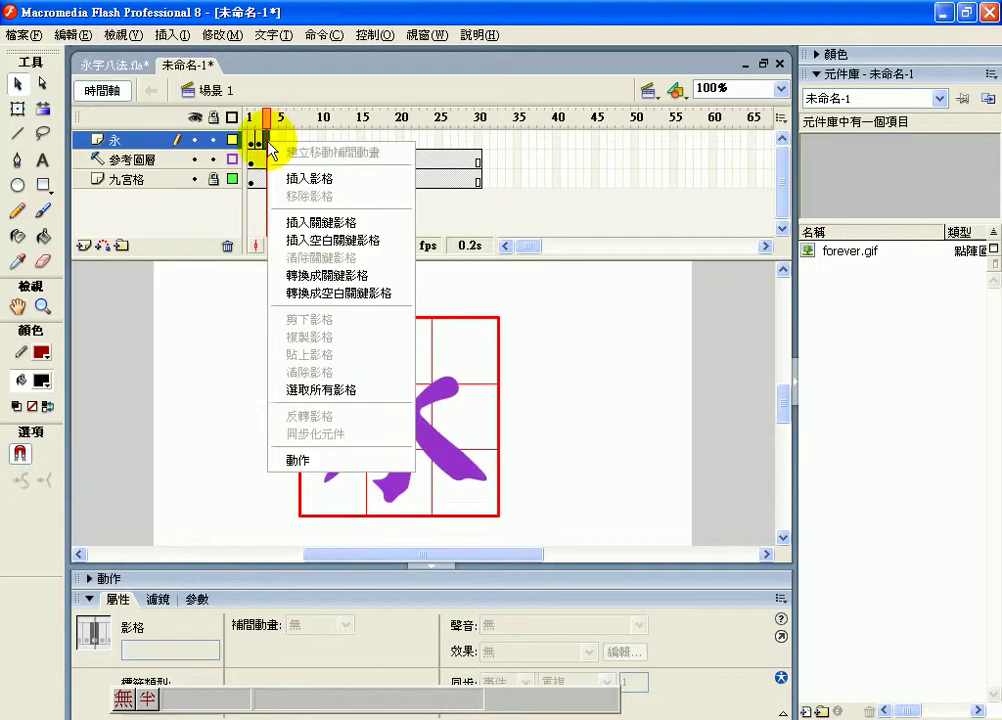
left_click(318, 224)
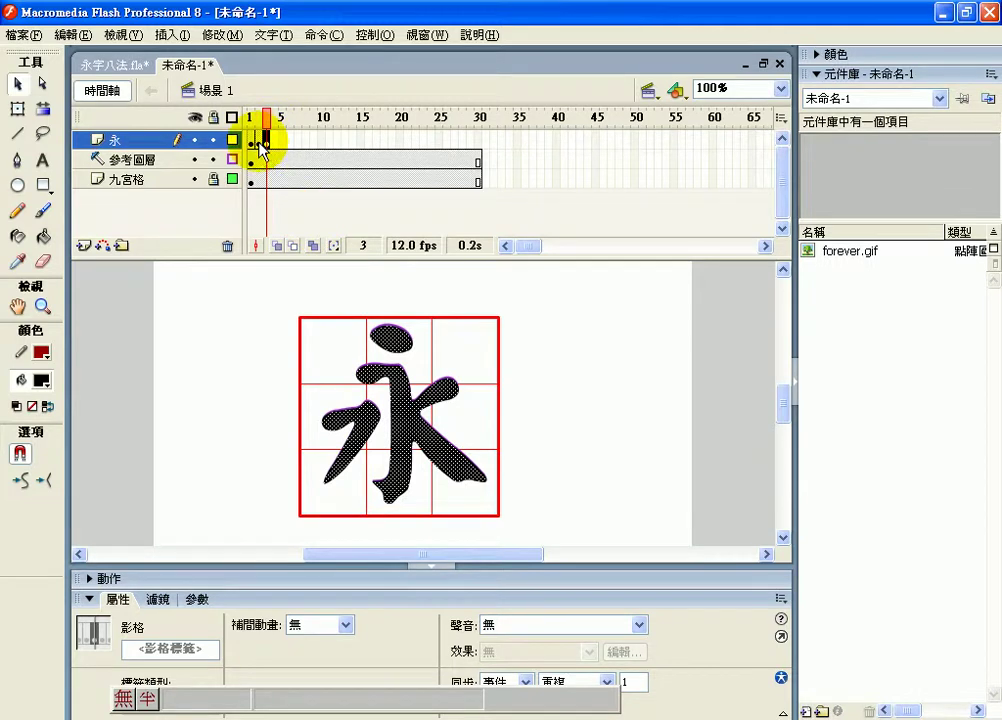
- Turn every frame from 4 to 30 of the 永 layer into a keyframe
left_click_drag(260, 148, 480, 152)
right_click(480, 152)
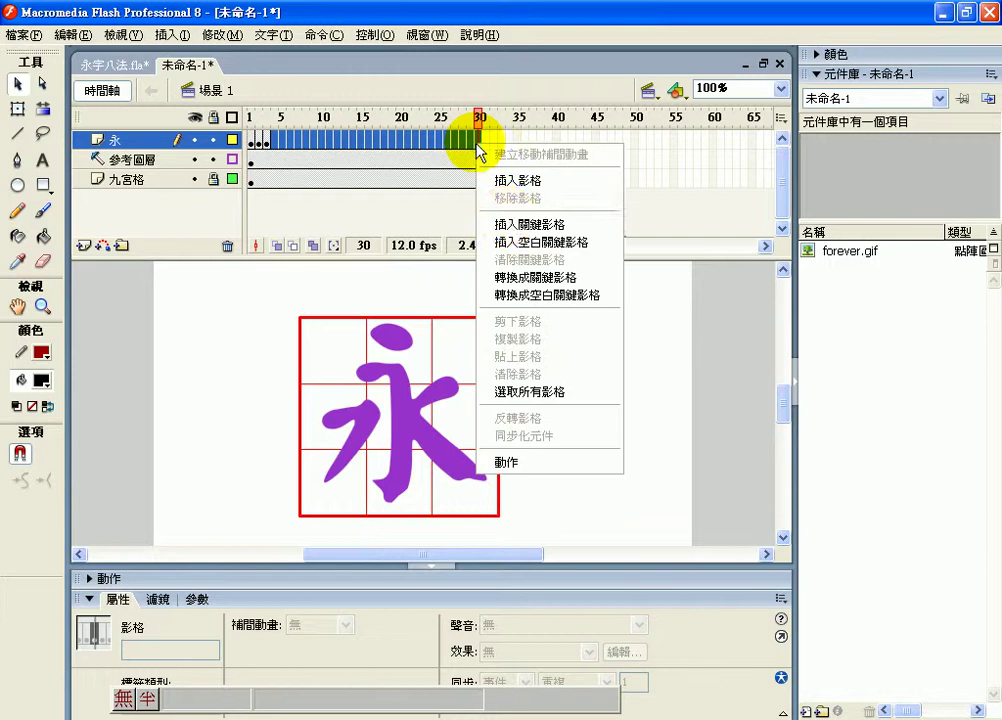
left_click(510, 222)
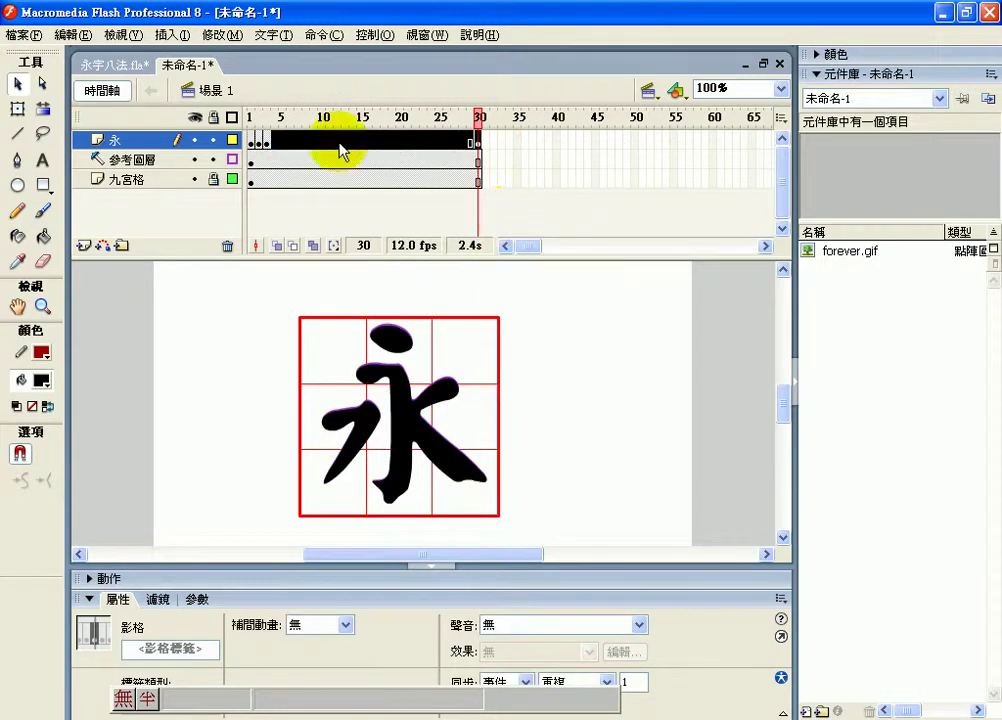
left_click(85, 38)
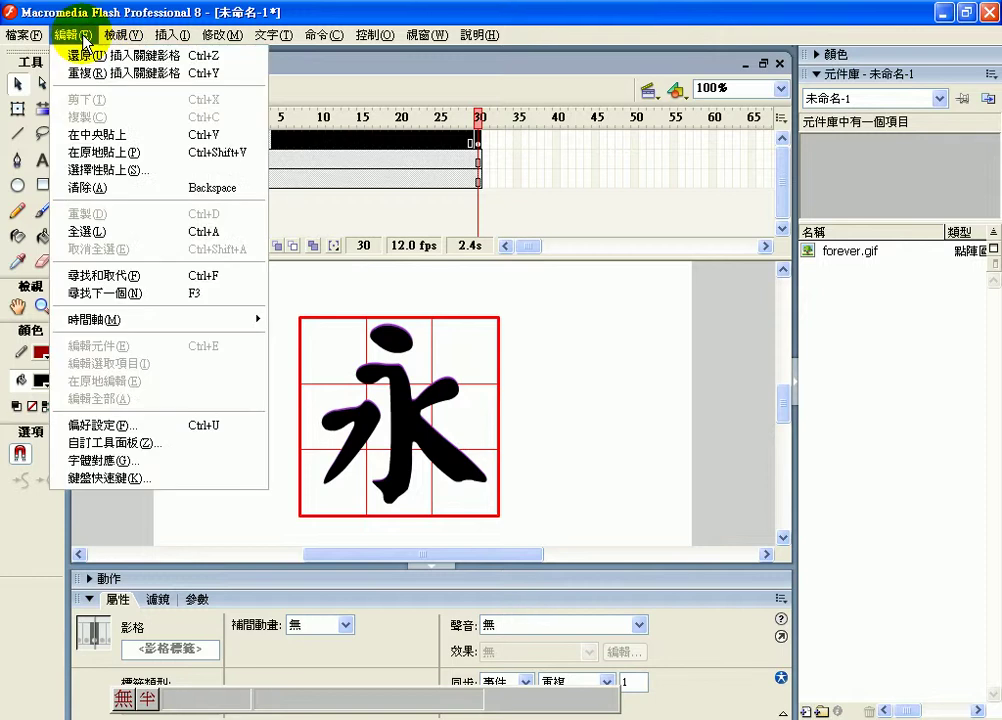
left_click(386, 139)
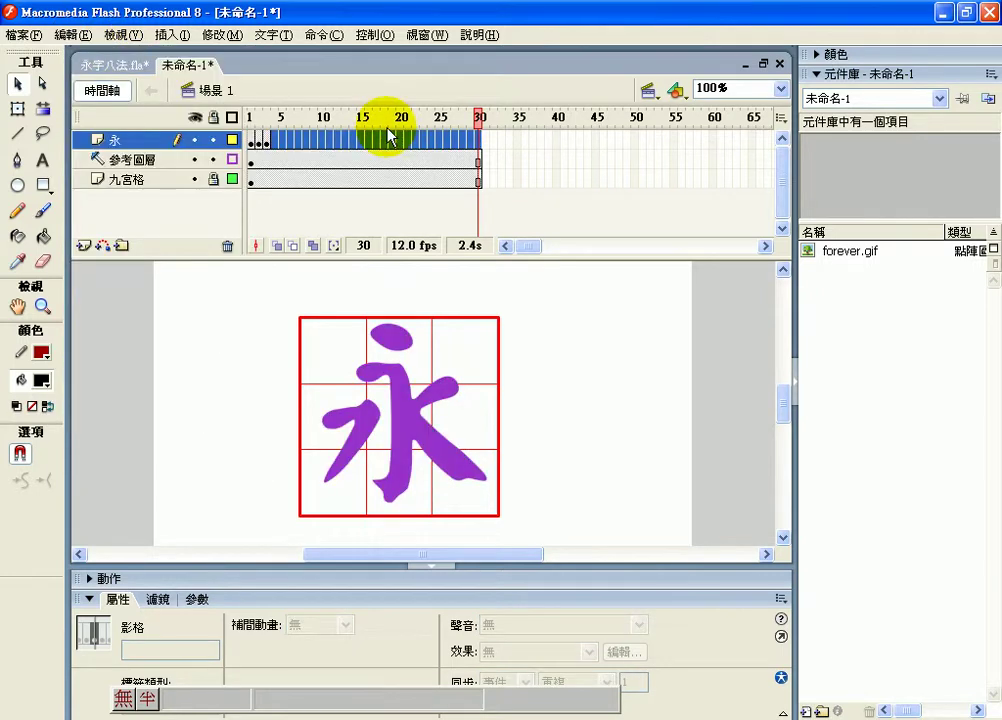
key("F6")
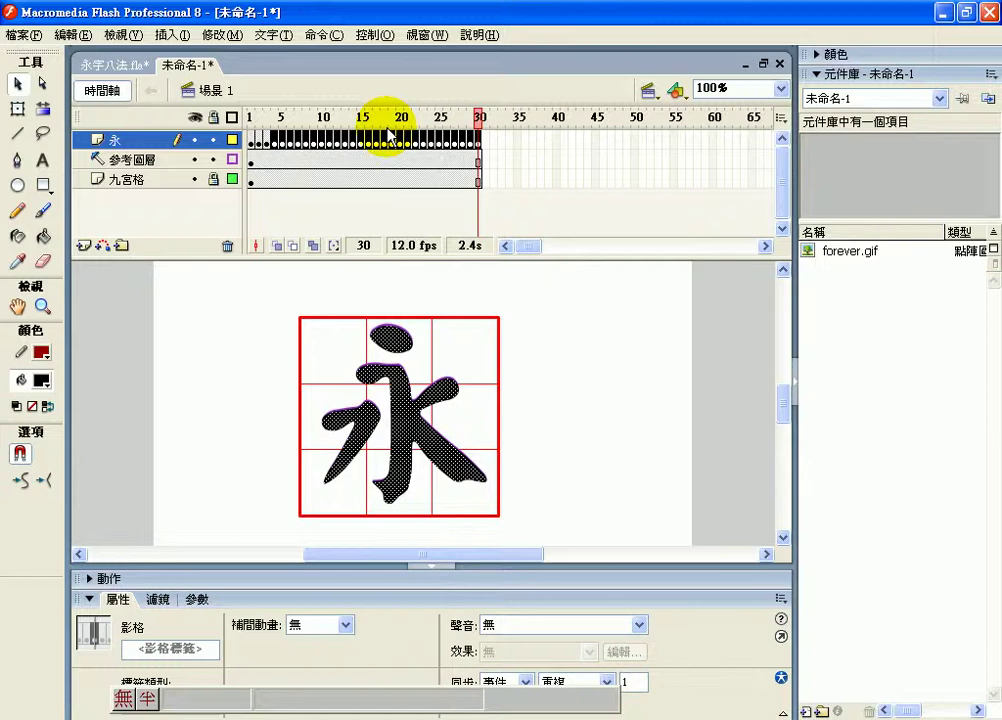
- Check the first keyframes of the 永 layer and return to frame 1
left_click(257, 129)
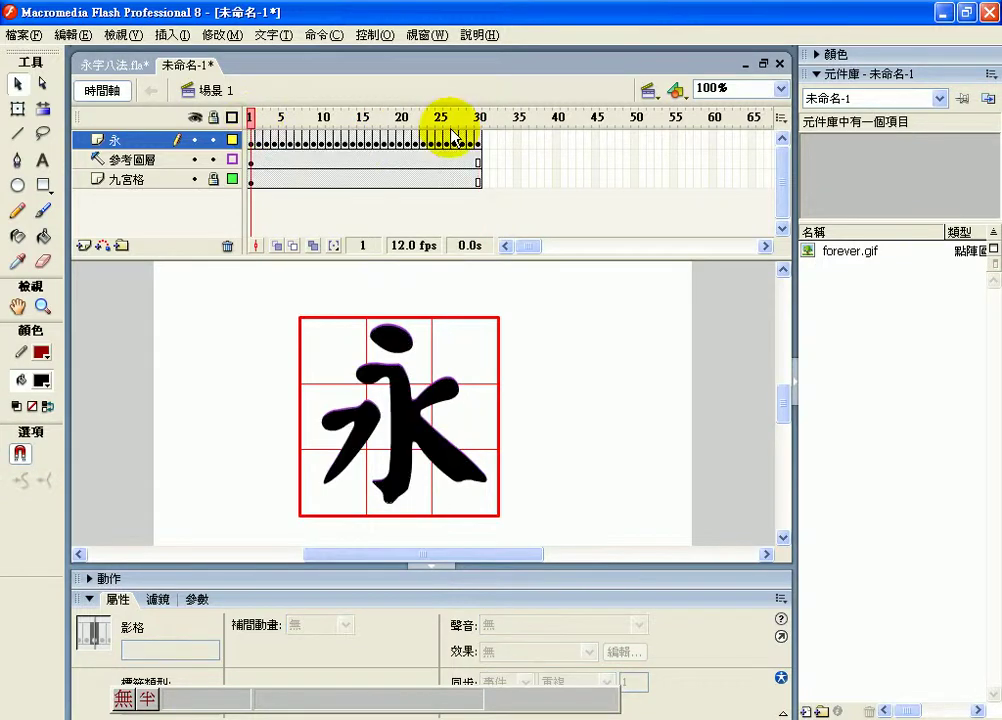
key("Return")
left_click(262, 140)
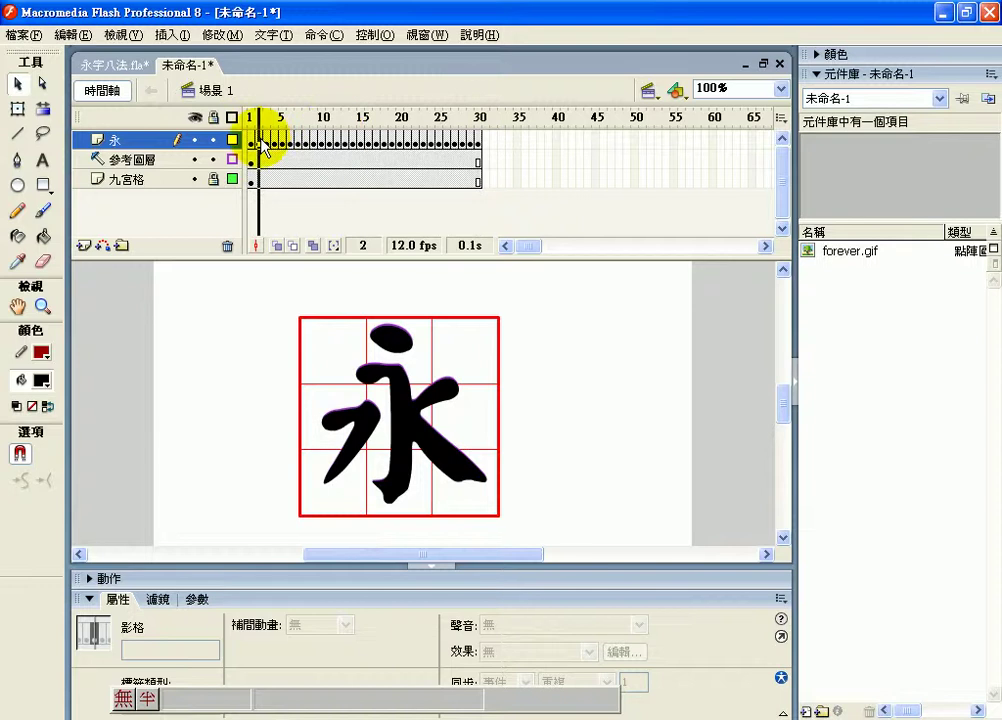
left_click(250, 141)
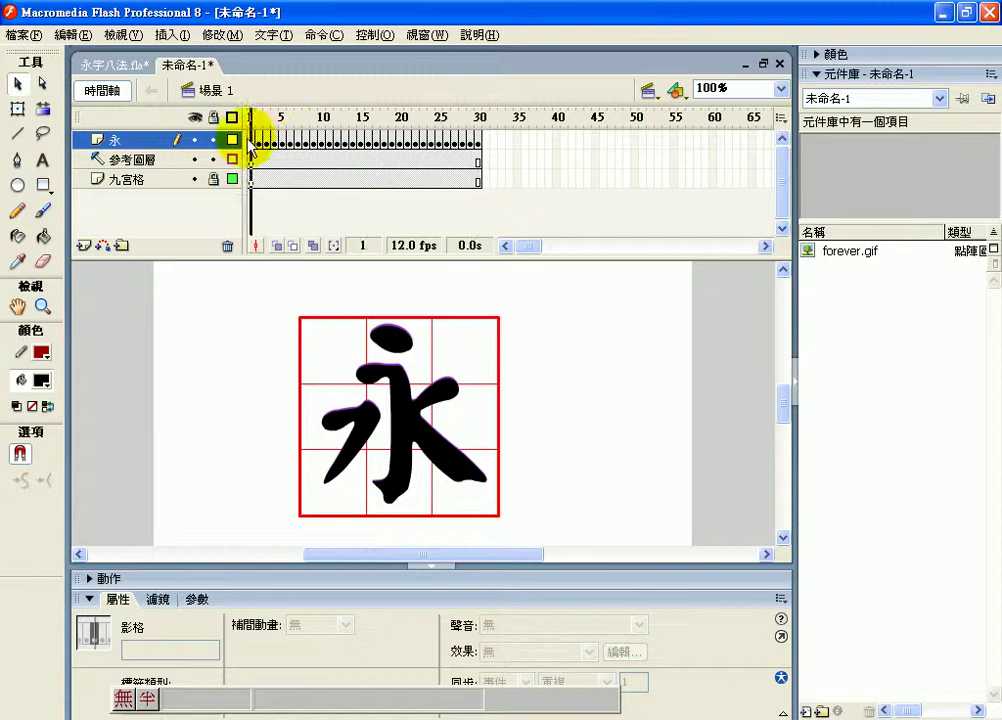
- Switch to the Eraser, hide the 參考圖層 layer and select frame 1 of the 永 layer
left_click(38, 268)
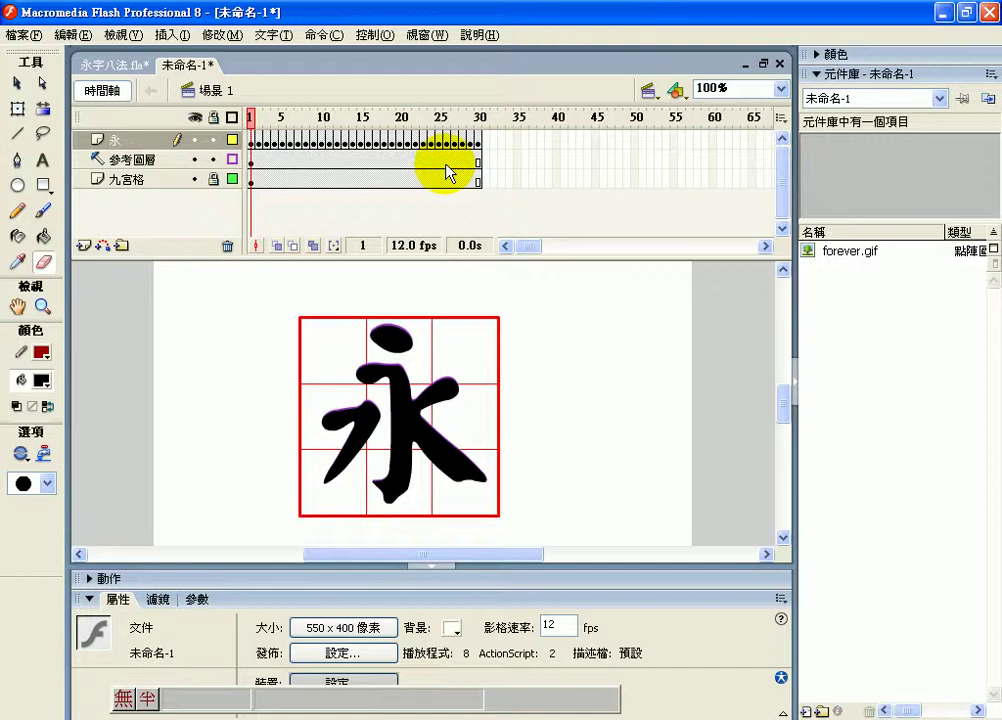
left_click(392, 492)
mouse_move(469, 484)
left_mouse_down()
mouse_move(470, 452)
mouse_move(321, 443)
mouse_move(332, 418)
mouse_move(386, 372)
mouse_move(370, 401)
mouse_move(434, 432)
mouse_move(379, 358)
mouse_move(407, 336)
left_mouse_up()
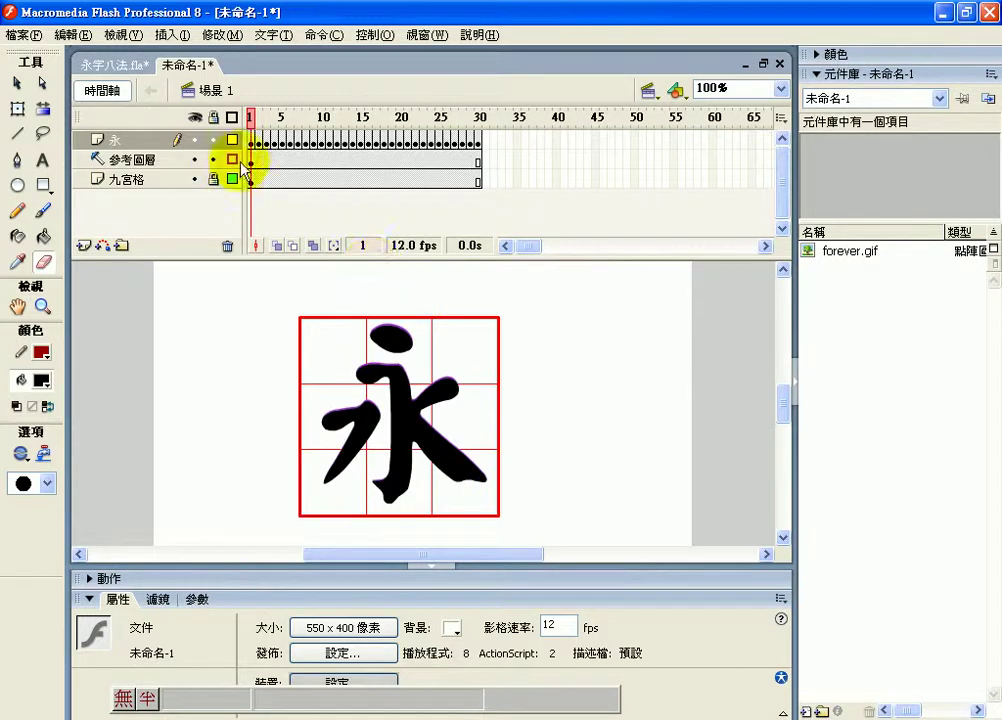
left_click(196, 159)
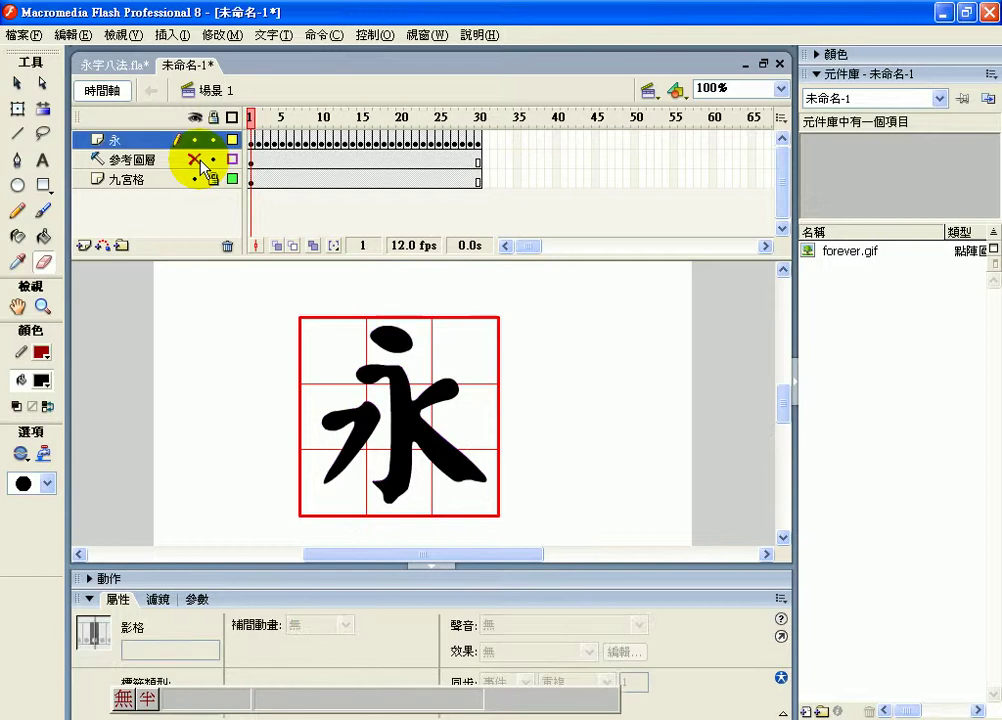
left_click(253, 146)
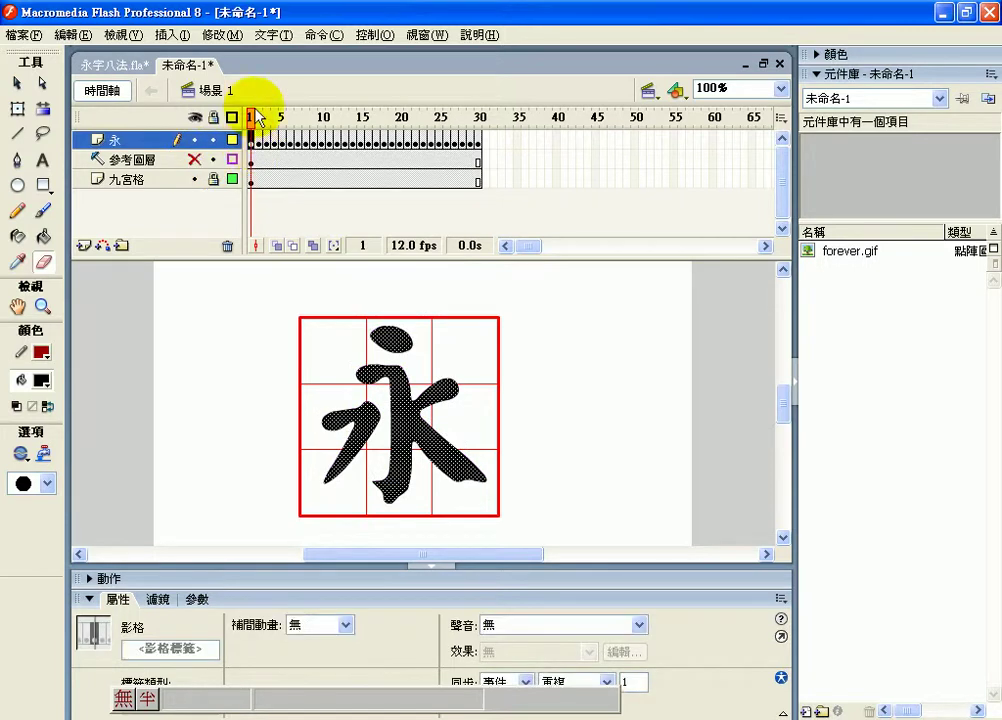
- Erase the 永 shape in frame 1, keeping only the upper-left part of the top dot
left_click(370, 363)
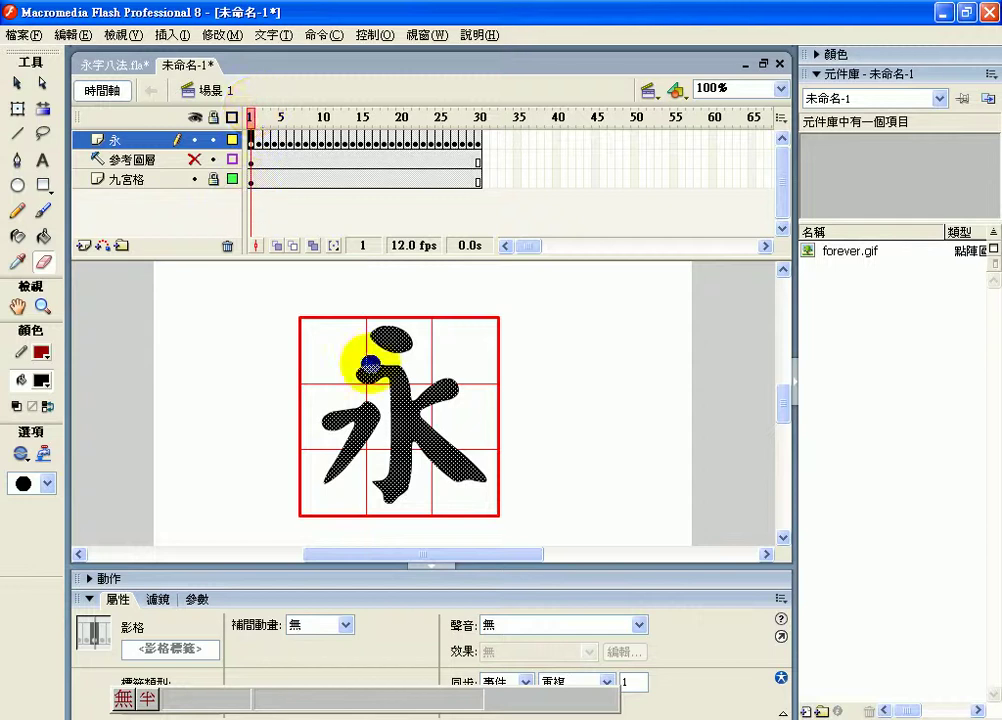
mouse_move(370, 363)
left_mouse_down()
mouse_move(335, 397)
mouse_move(380, 362)
mouse_move(342, 418)
mouse_move(422, 397)
mouse_move(353, 458)
mouse_move(403, 463)
mouse_move(383, 485)
mouse_move(428, 428)
mouse_move(507, 478)
mouse_move(449, 479)
left_mouse_up()
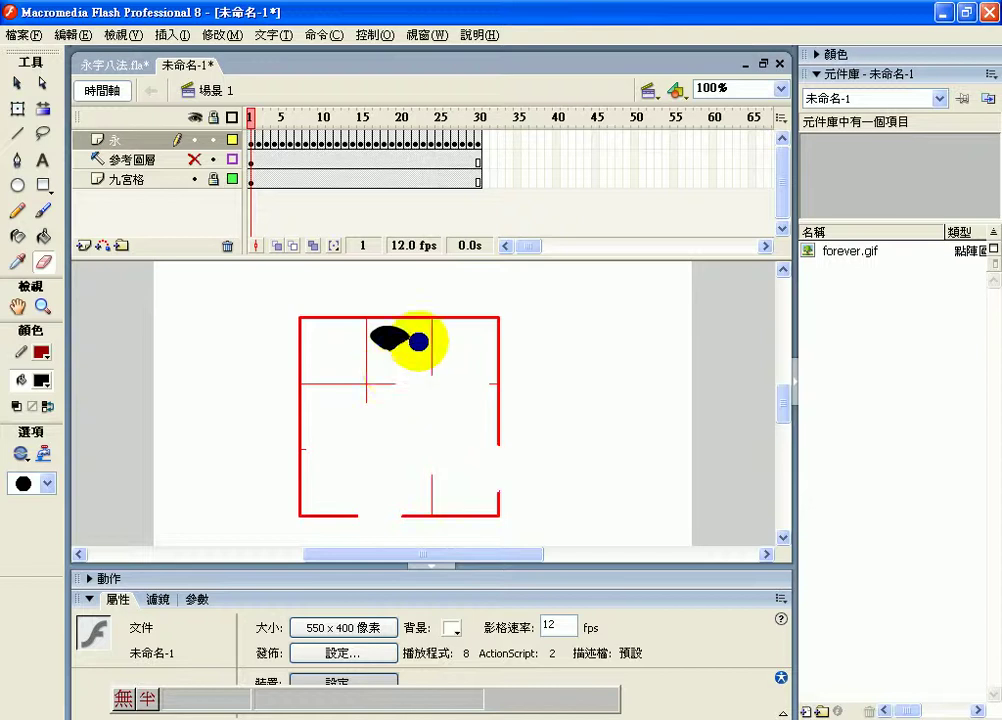
left_click_drag(410, 328, 374, 355)
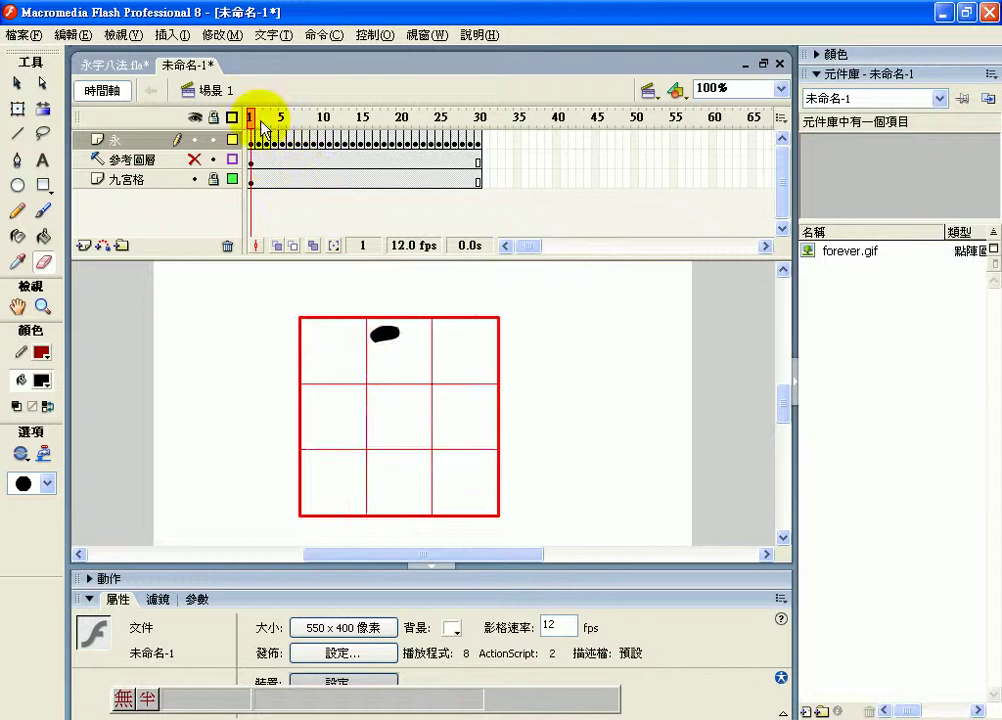
- Erase everything in frame 2 of the 永 layer except the complete top dot
left_click(259, 120)
left_click(356, 369)
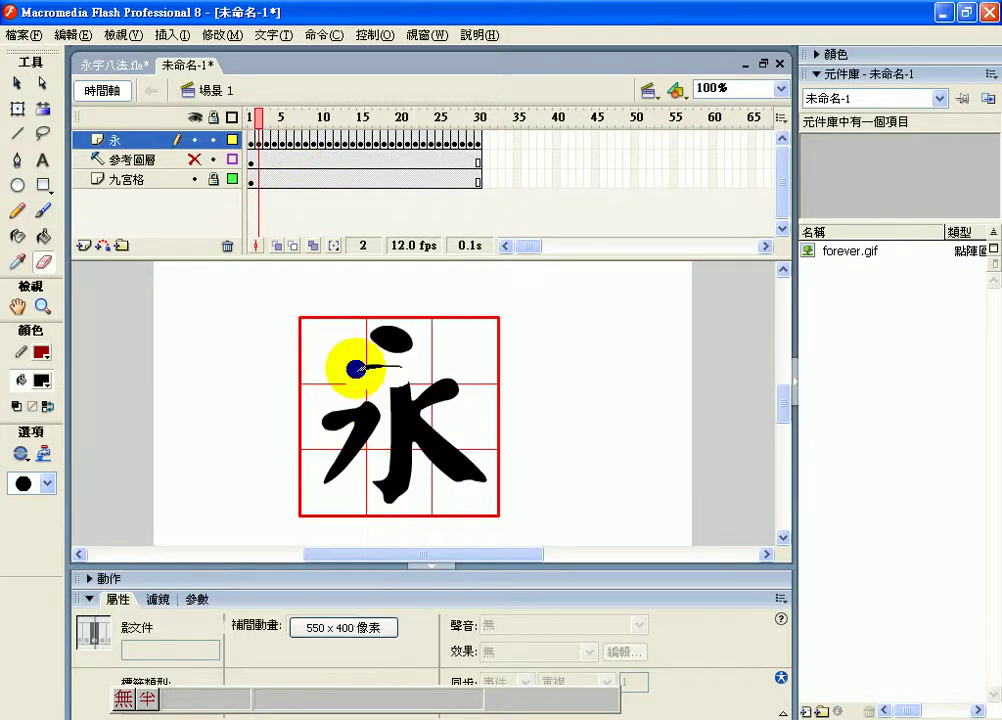
mouse_move(356, 369)
left_mouse_down()
mouse_move(400, 396)
mouse_move(351, 460)
mouse_move(366, 436)
mouse_move(418, 420)
mouse_move(409, 457)
mouse_move(425, 442)
mouse_move(444, 493)
mouse_move(451, 435)
mouse_move(383, 487)
mouse_move(345, 483)
mouse_move(335, 454)
mouse_move(324, 485)
mouse_move(298, 458)
left_mouse_up()
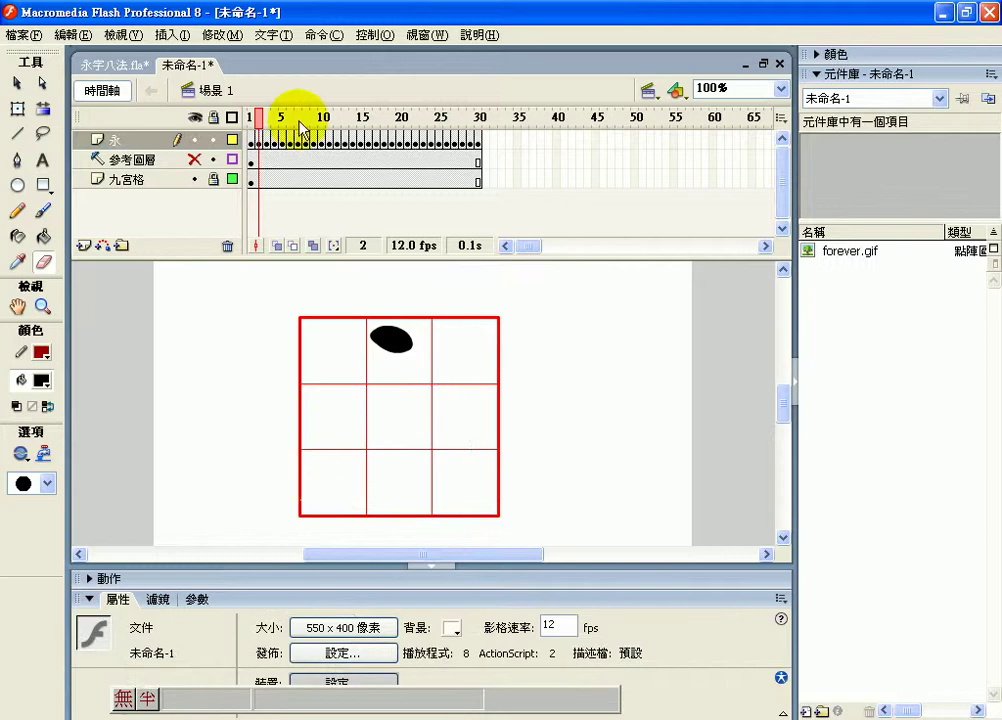
- Erase the character in frame 3 except the top dot and the rounded start of the short horizontal stroke below it
left_click(267, 117)
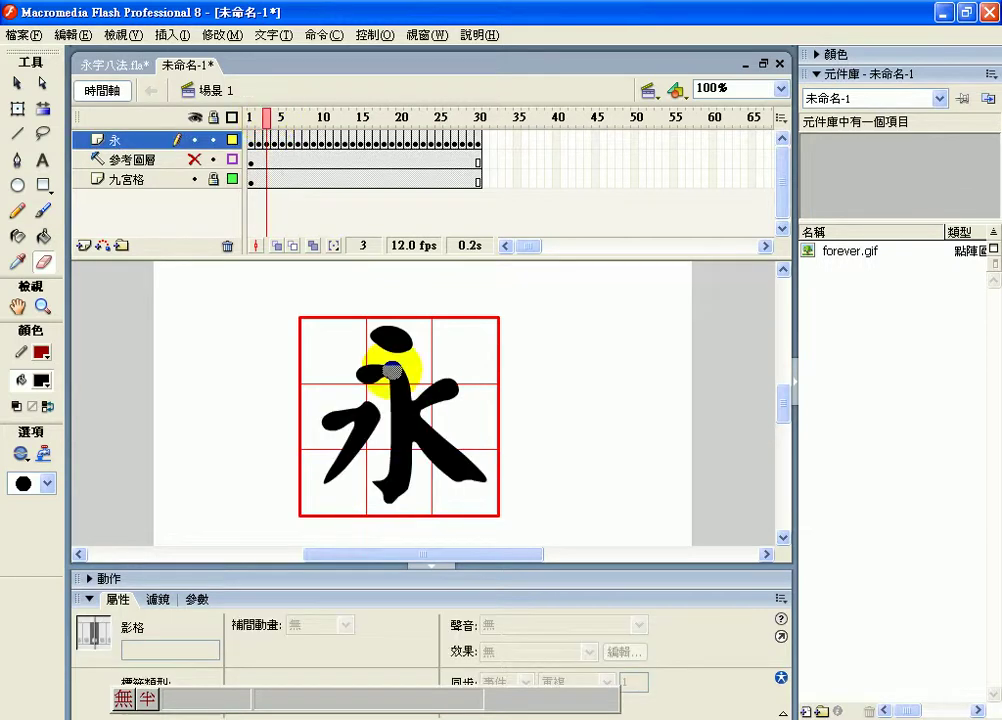
left_click(394, 400)
left_click_drag(394, 400, 405, 390)
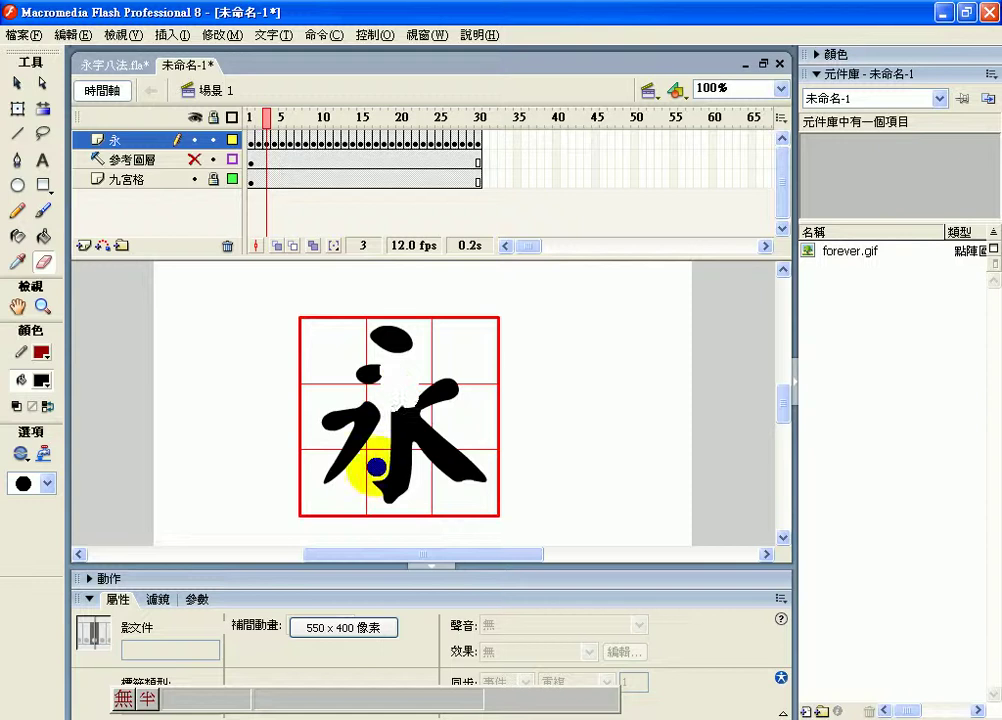
mouse_move(376, 466)
left_mouse_down()
mouse_move(456, 379)
mouse_move(393, 492)
mouse_move(440, 440)
mouse_move(453, 477)
mouse_move(491, 488)
mouse_move(423, 387)
mouse_move(345, 417)
mouse_move(361, 435)
mouse_move(328, 477)
left_mouse_up()
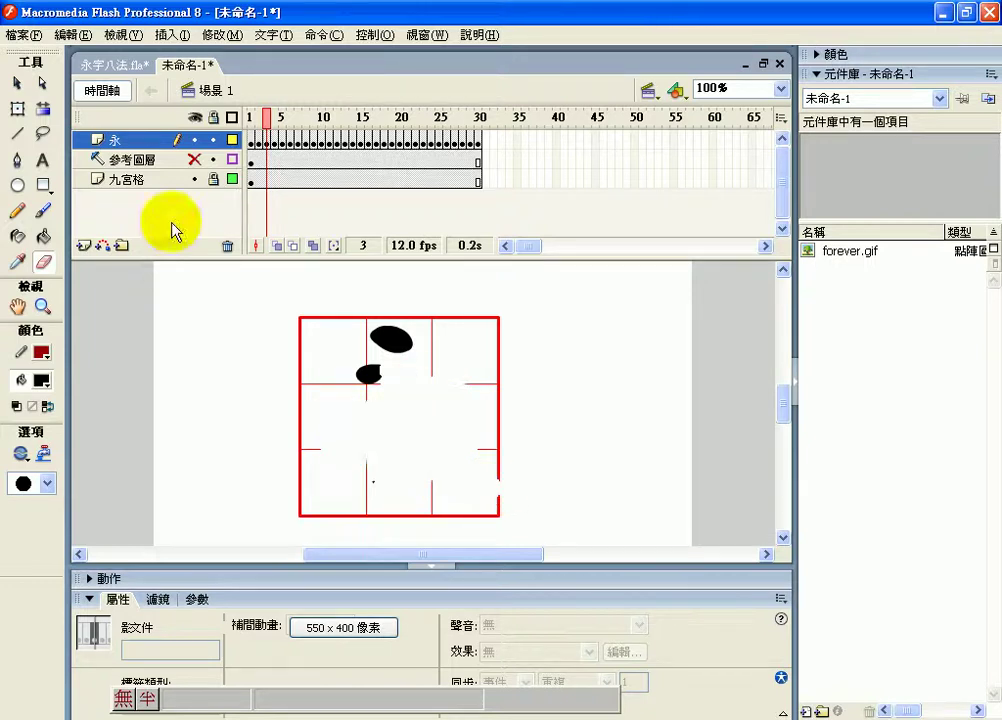
left_click(172, 231)
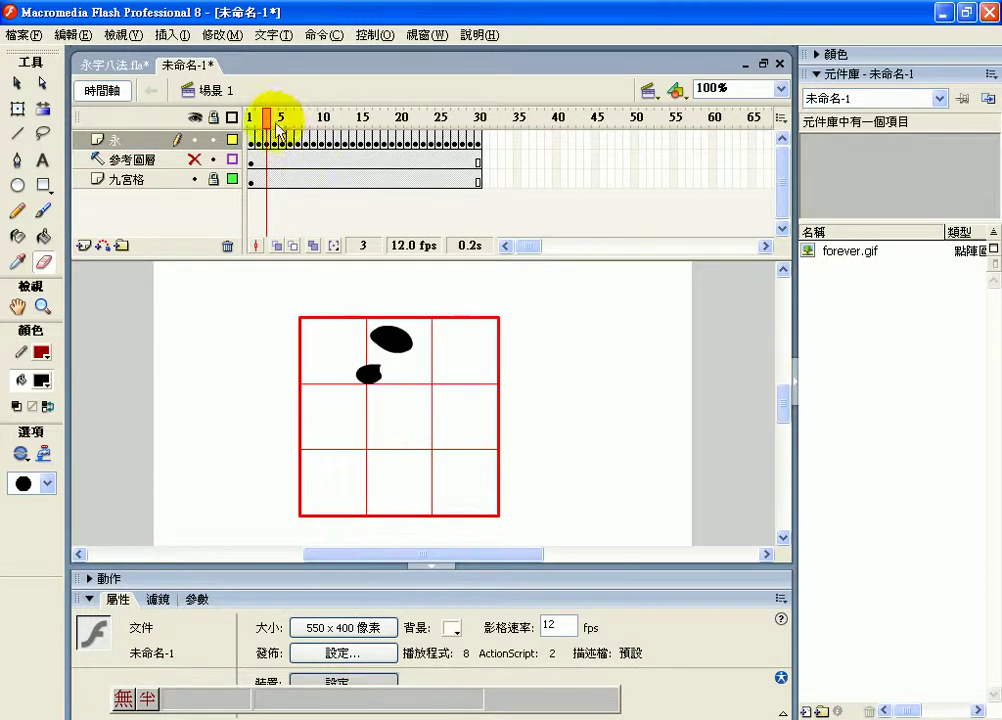
- Erase the character in frame 4 except the top dot and the short horizontal stroke, trimming the stroke's lower edge
left_click(274, 139)
mouse_move(368, 368)
left_mouse_down()
mouse_move(376, 419)
mouse_move(343, 467)
mouse_move(331, 447)
mouse_move(392, 487)
mouse_move(403, 516)
left_mouse_up()
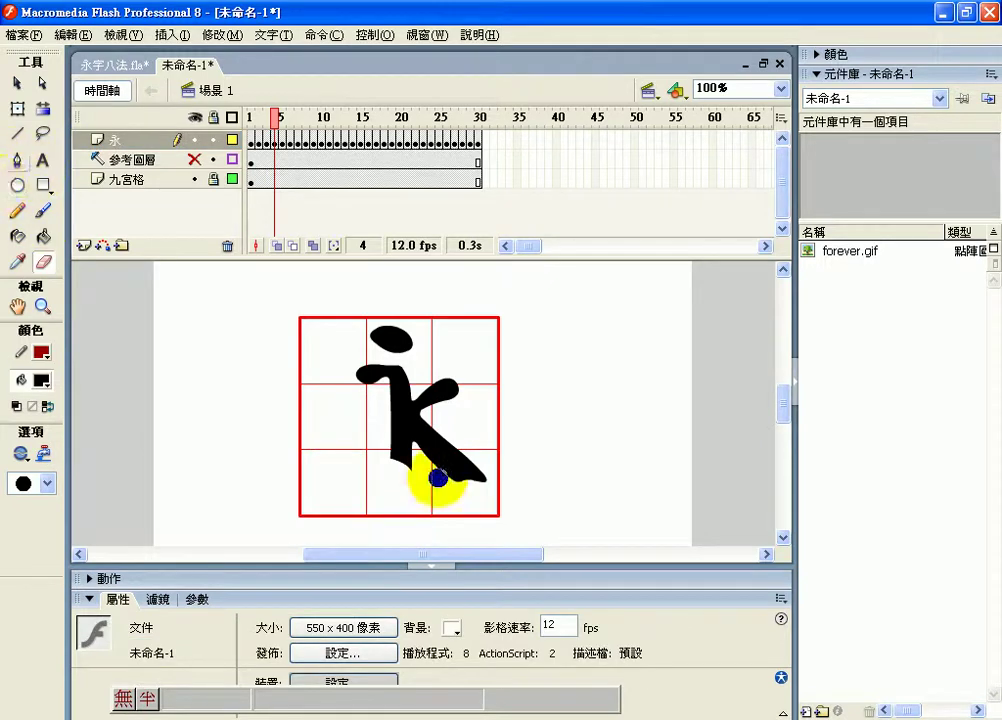
mouse_move(441, 474)
left_mouse_down()
mouse_move(474, 468)
mouse_move(441, 418)
mouse_move(443, 401)
mouse_move(412, 411)
mouse_move(435, 442)
mouse_move(417, 371)
left_mouse_up()
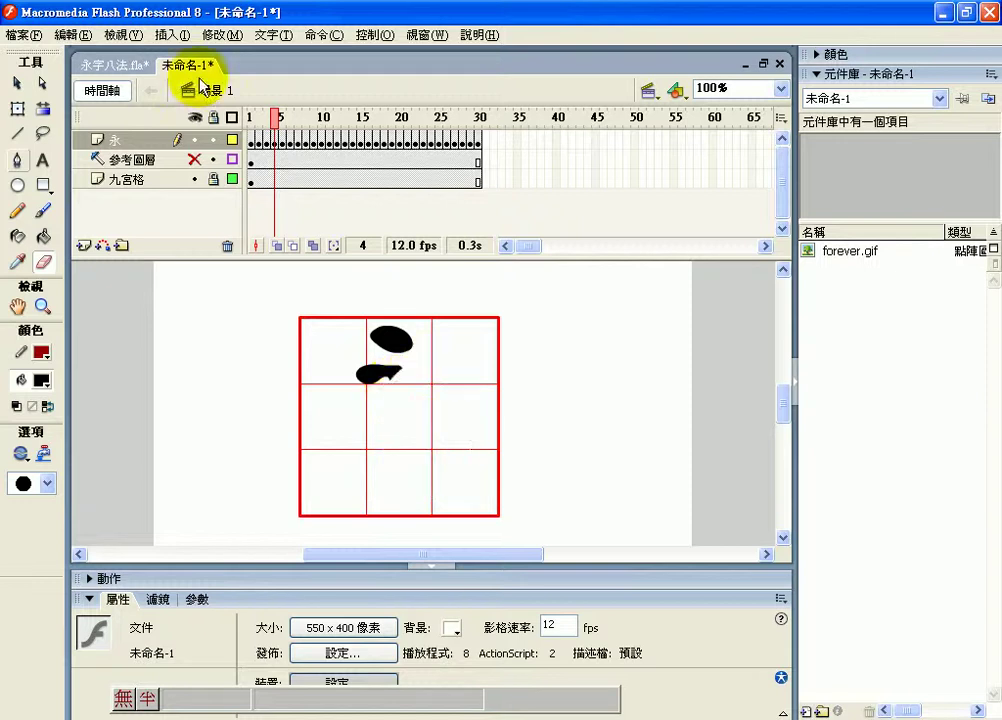
left_click(222, 35)
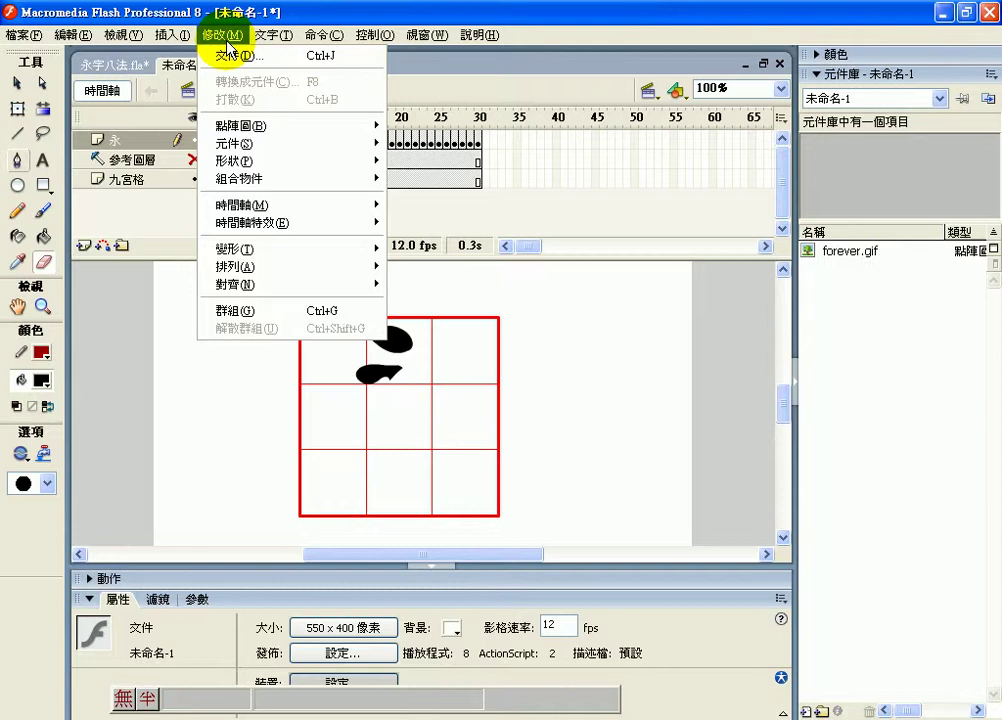
left_click(240, 104)
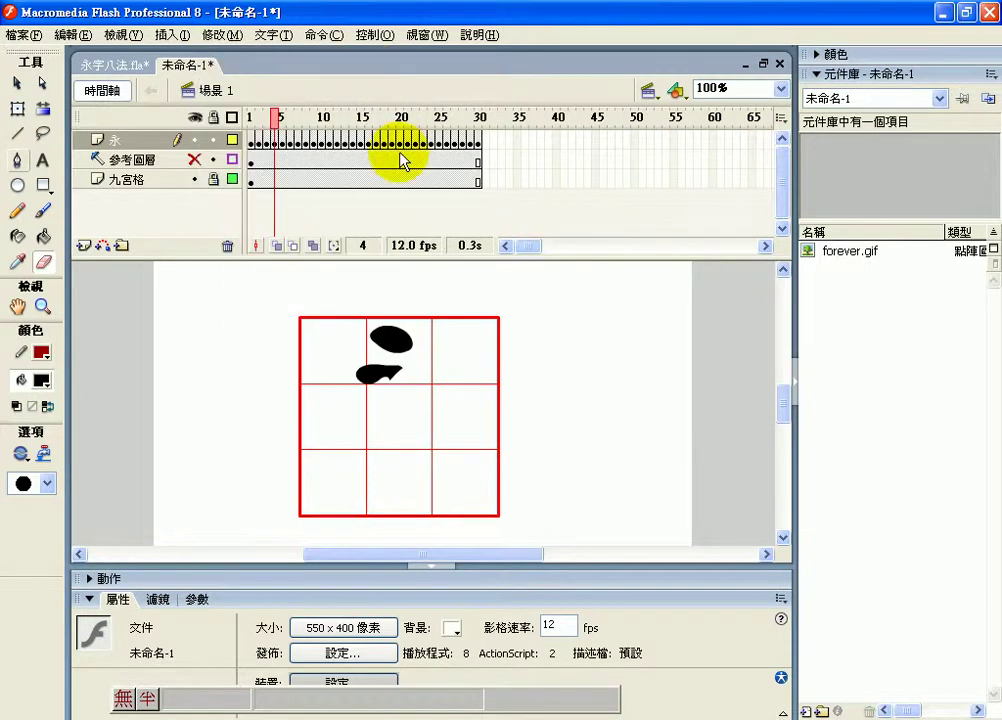
left_click(390, 393)
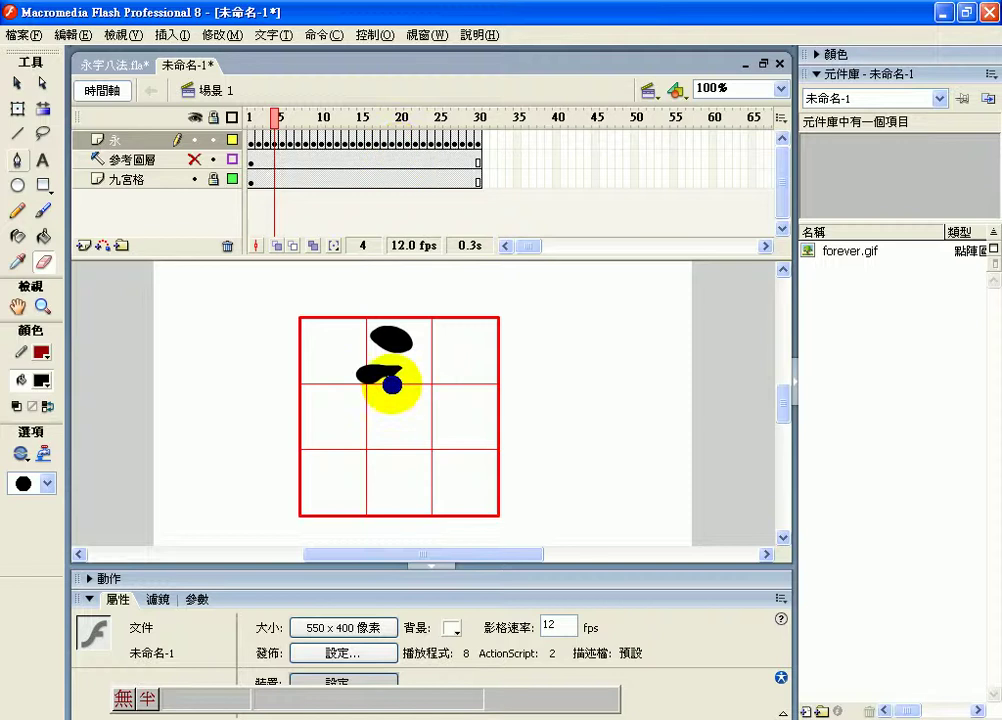
- Erase the character in frame 5 except the top dot, the short horizontal stroke and the beginning of the vertical stroke
left_click(281, 140)
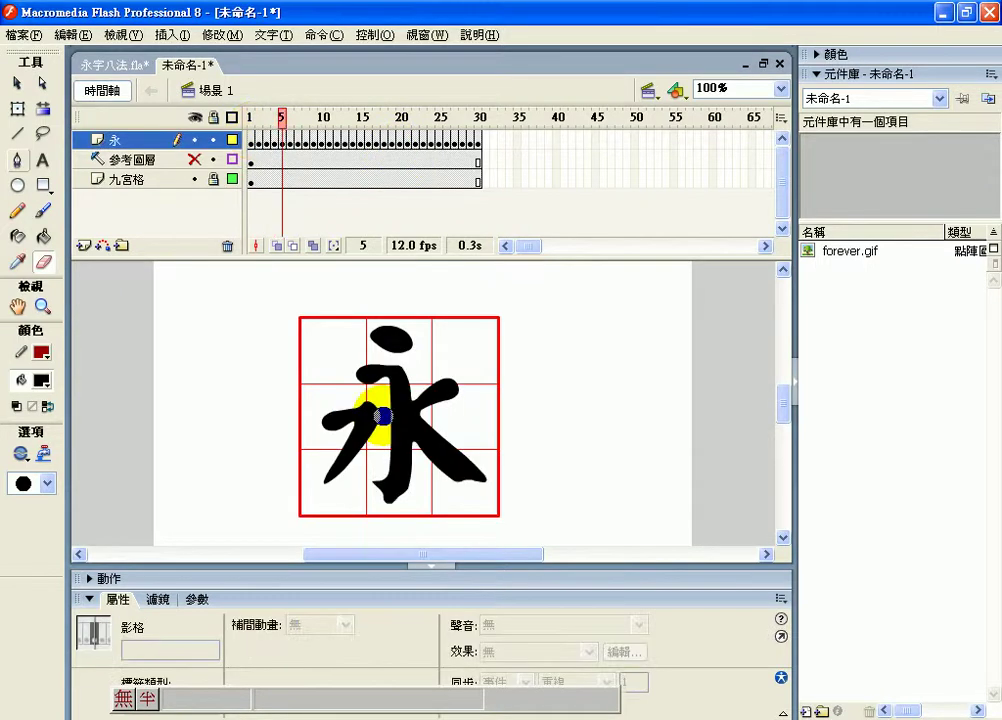
mouse_move(383, 416)
left_mouse_down()
mouse_move(338, 428)
mouse_move(315, 474)
mouse_move(327, 443)
mouse_move(441, 515)
mouse_move(455, 452)
mouse_move(428, 440)
mouse_move(412, 386)
mouse_move(413, 416)
mouse_move(425, 363)
mouse_move(387, 425)
mouse_move(412, 390)
mouse_move(401, 397)
mouse_move(488, 416)
left_mouse_up()
- Scrub through frames 1 to 7 to review how the strokes of 永 build up
left_click(285, 118)
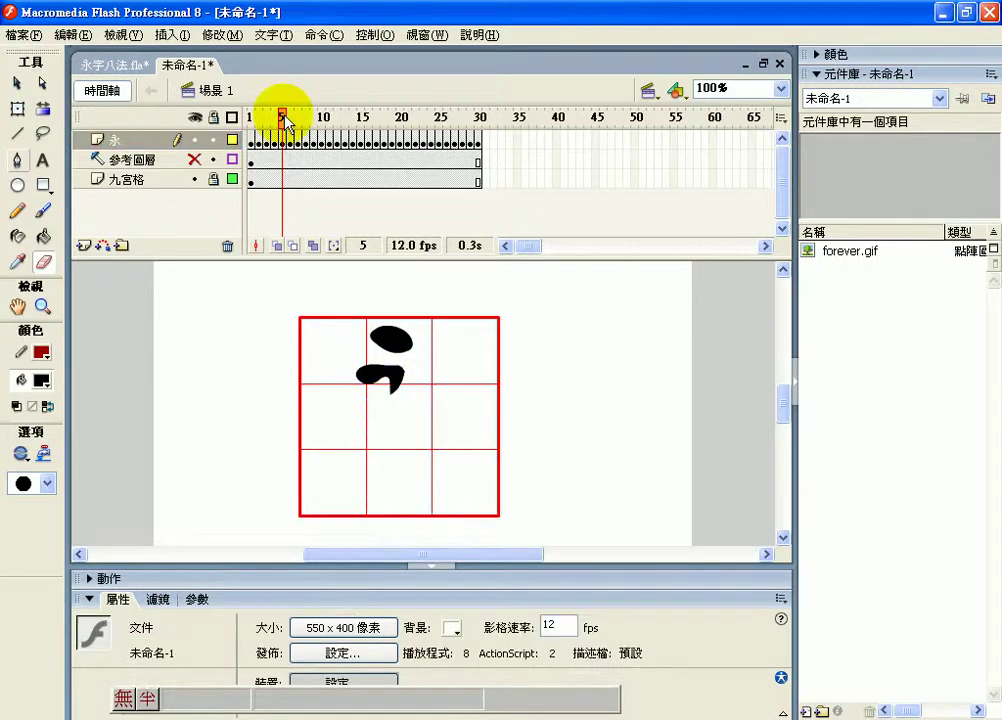
key("Return")
left_click(264, 120)
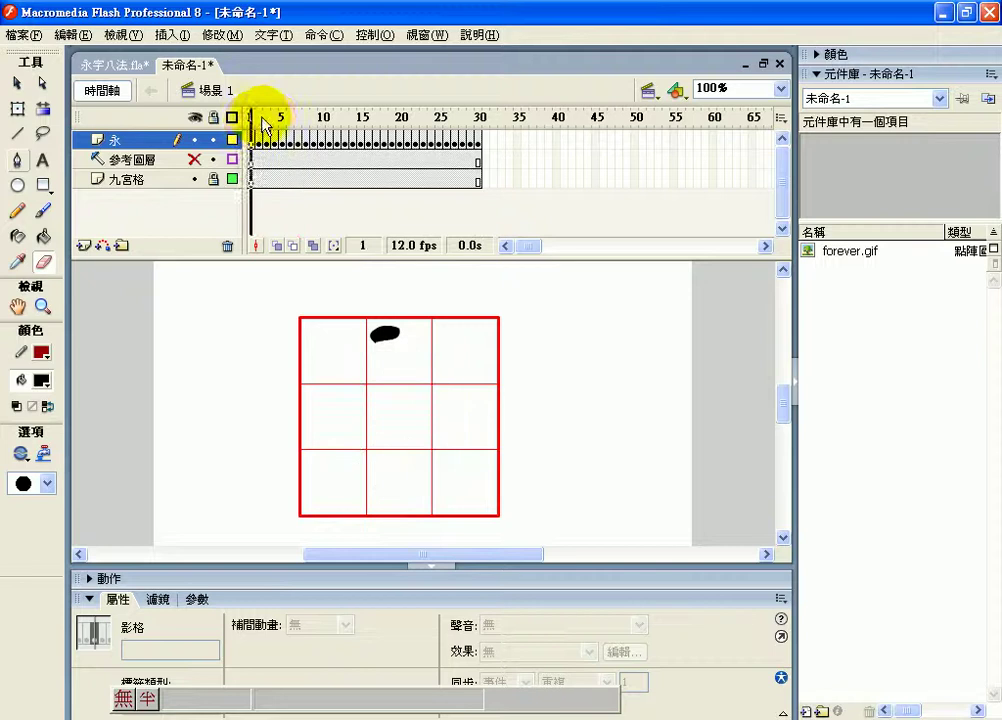
left_click(268, 120)
left_click(274, 118)
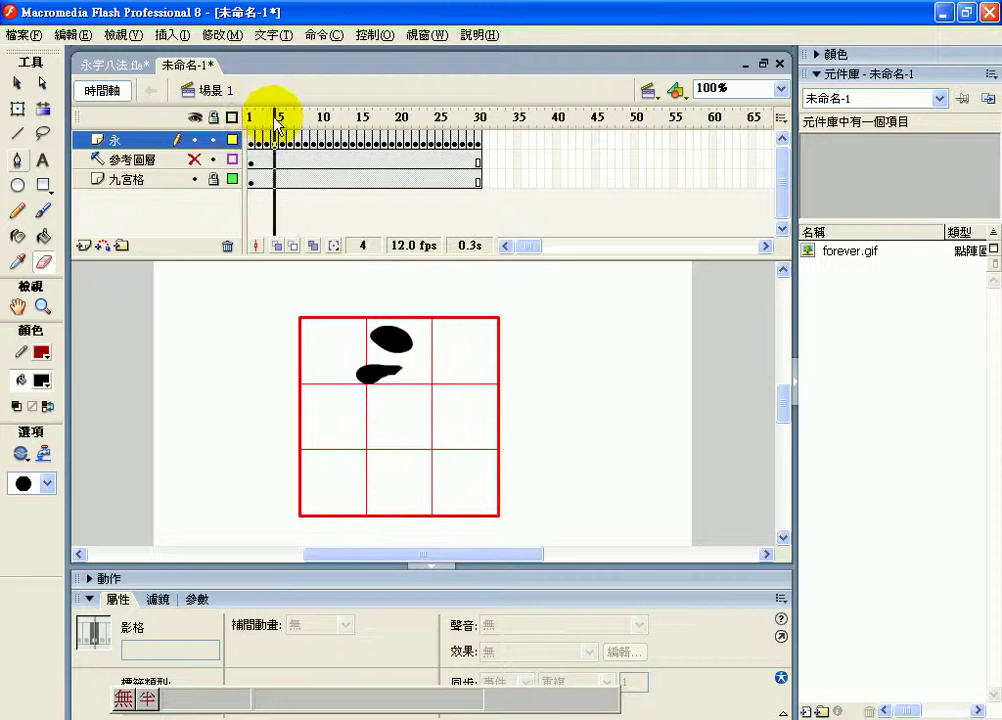
left_click(259, 120)
left_click(276, 120)
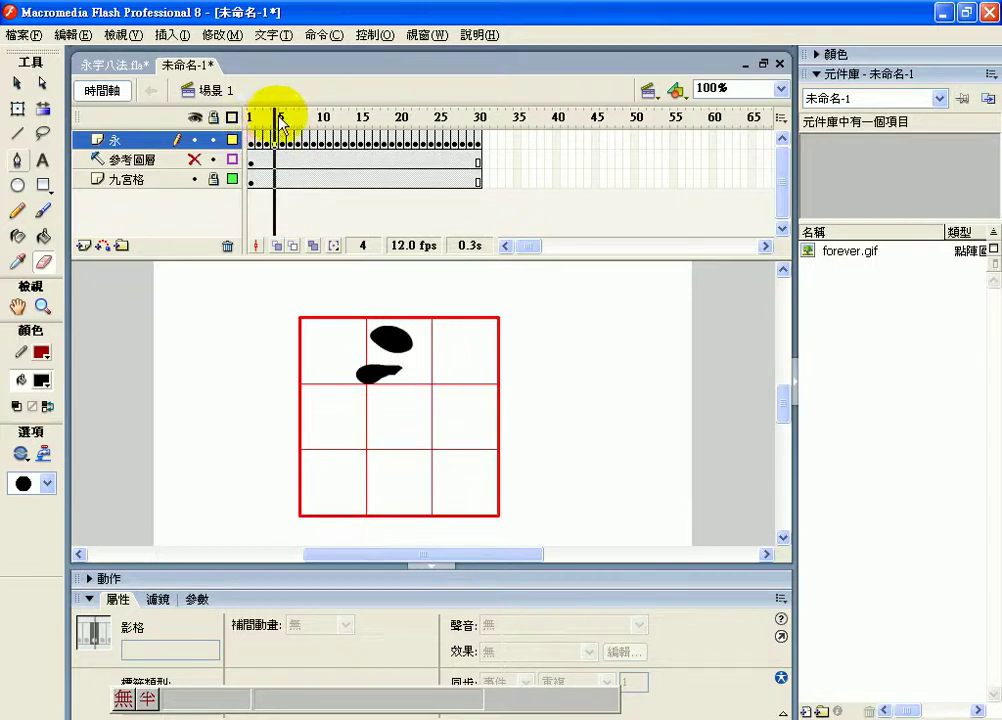
left_click(290, 121)
left_click(282, 121)
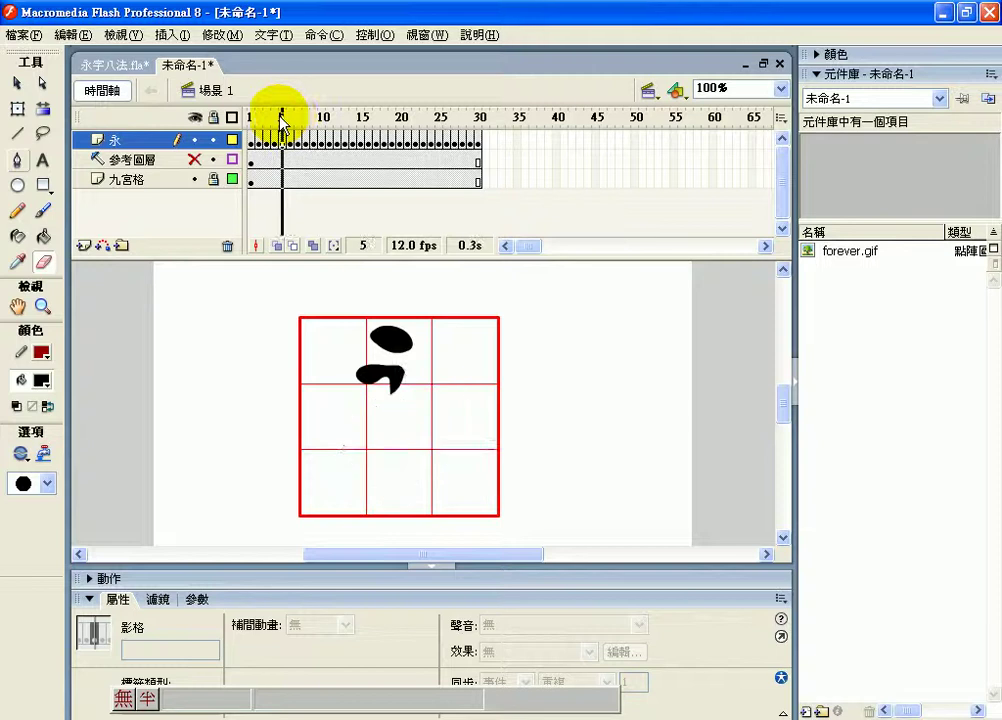
left_click(276, 121)
left_click(299, 121)
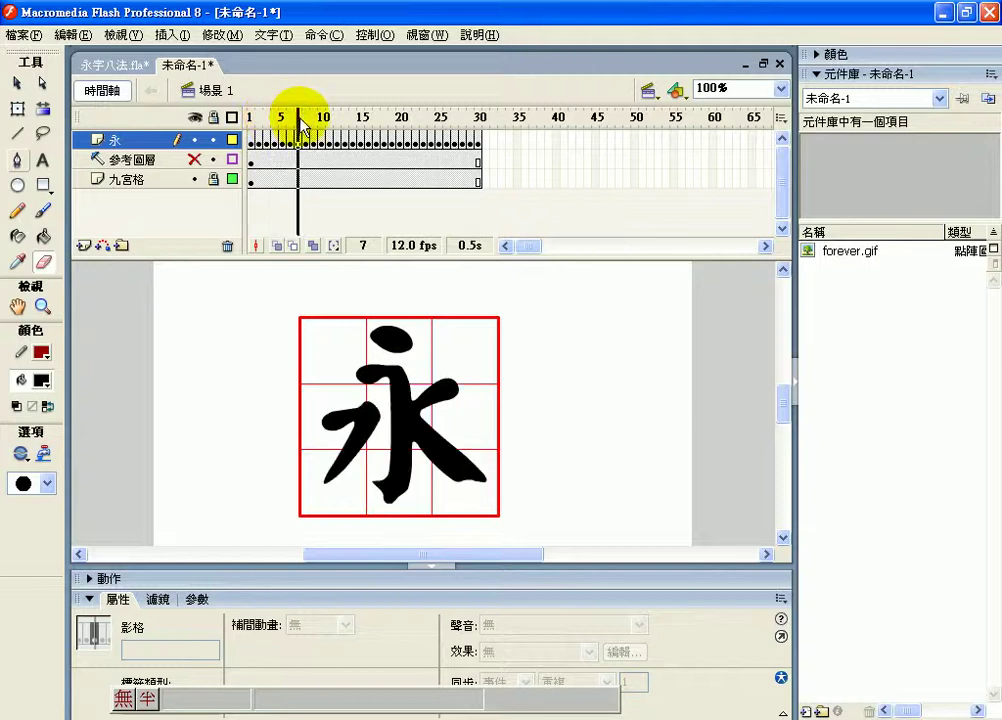